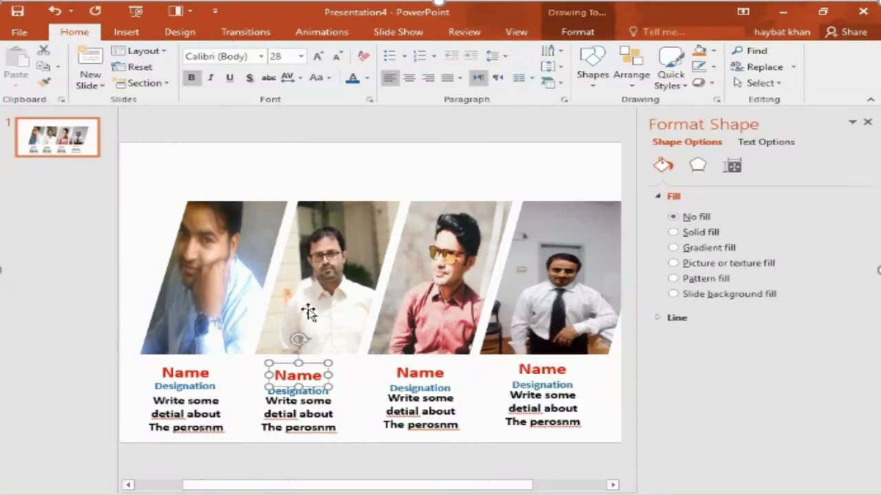
Colour the second Name heading green and the third Name heading gold
left_click(354, 79)
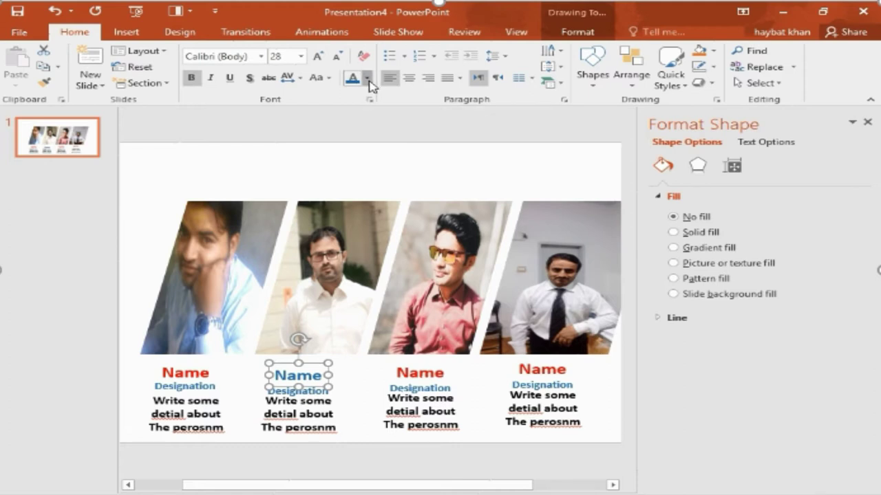
left_click(369, 78)
left_click(417, 194)
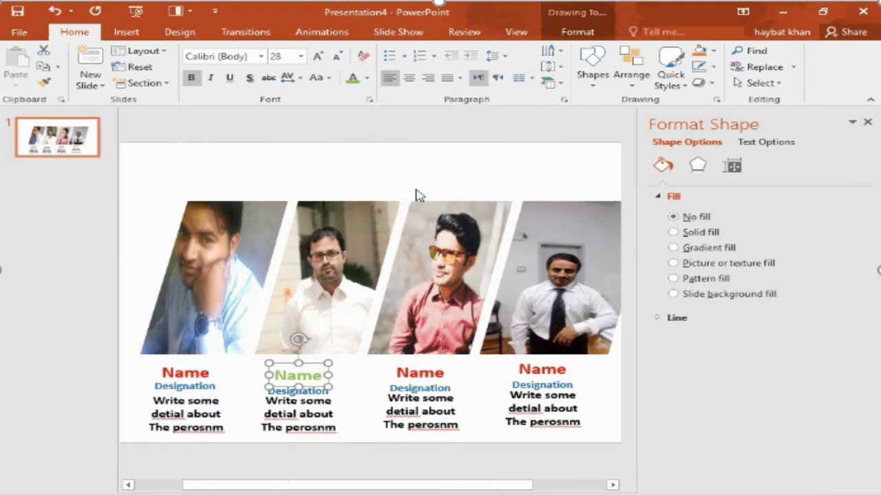
left_click(415, 371)
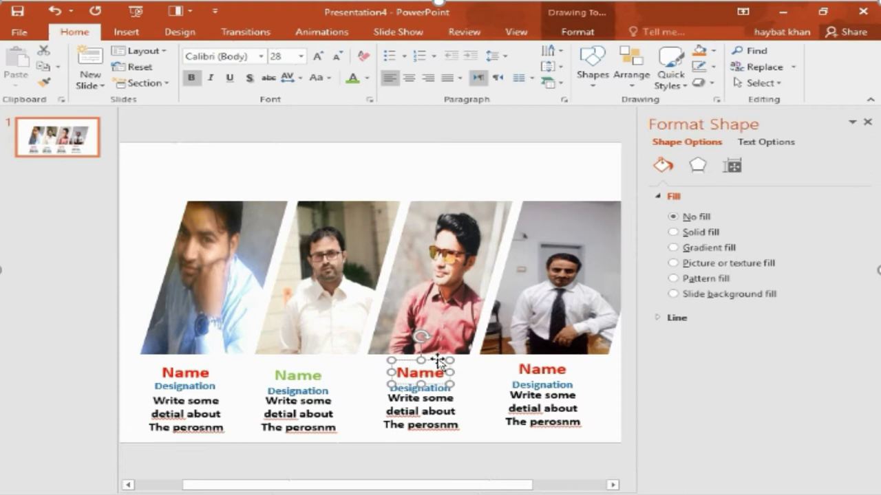
left_click(367, 78)
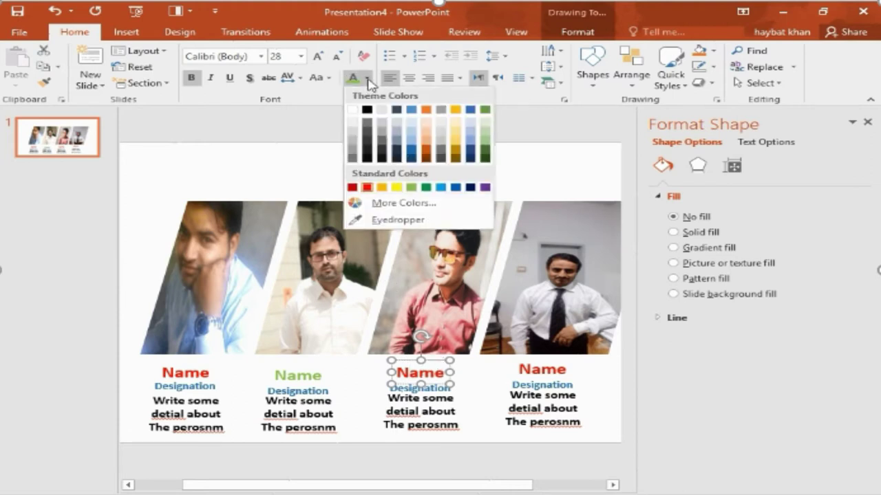
left_click(382, 187)
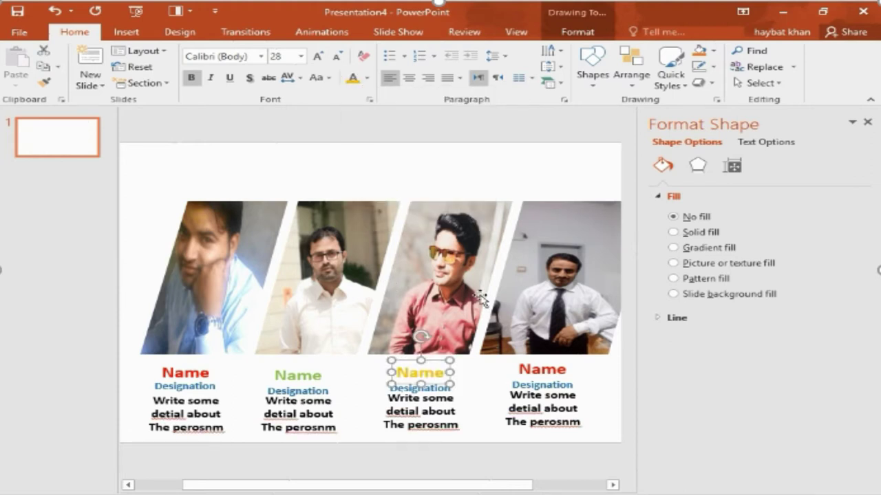
Make the fourth Name heading pink using a custom colour from More Colors
left_click(535, 370)
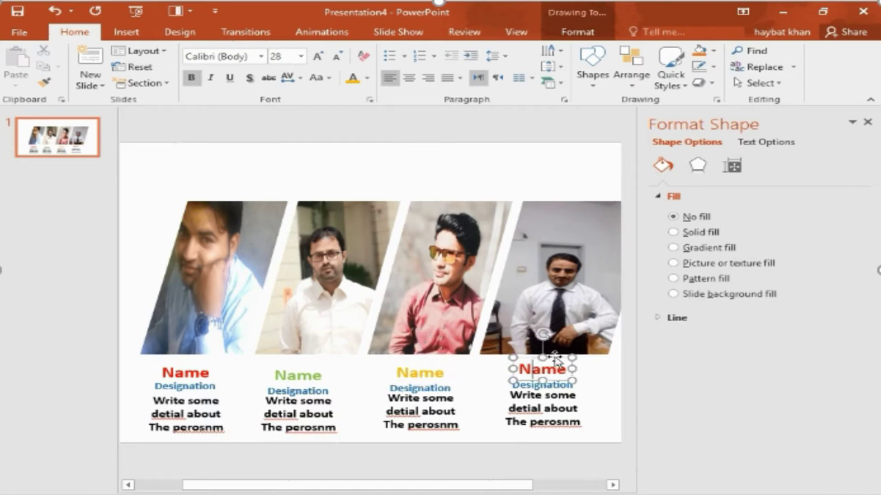
left_click(369, 81)
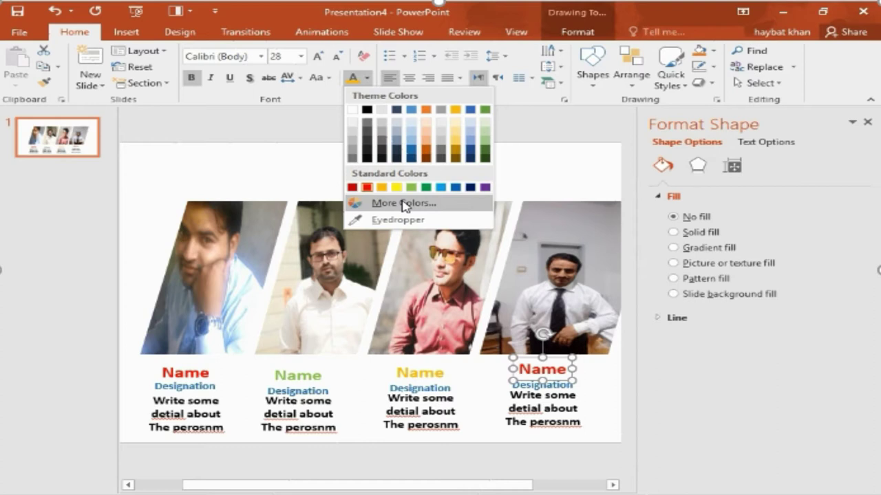
left_click(404, 204)
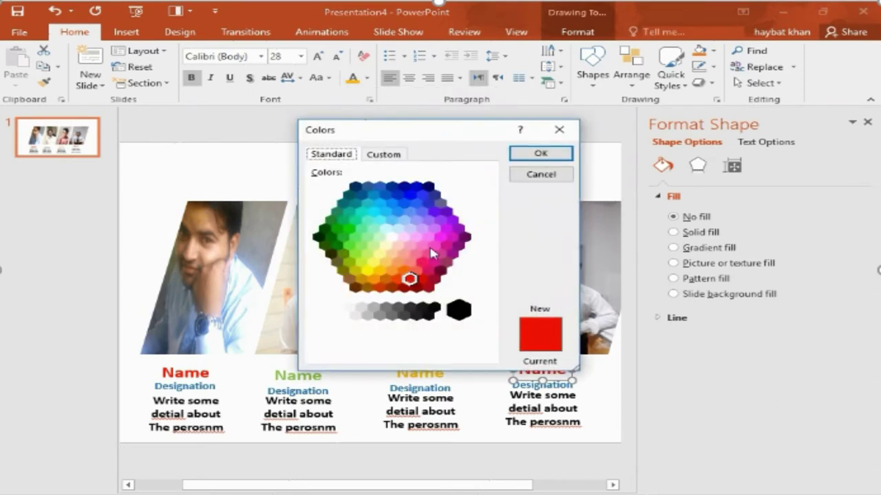
left_click(434, 249)
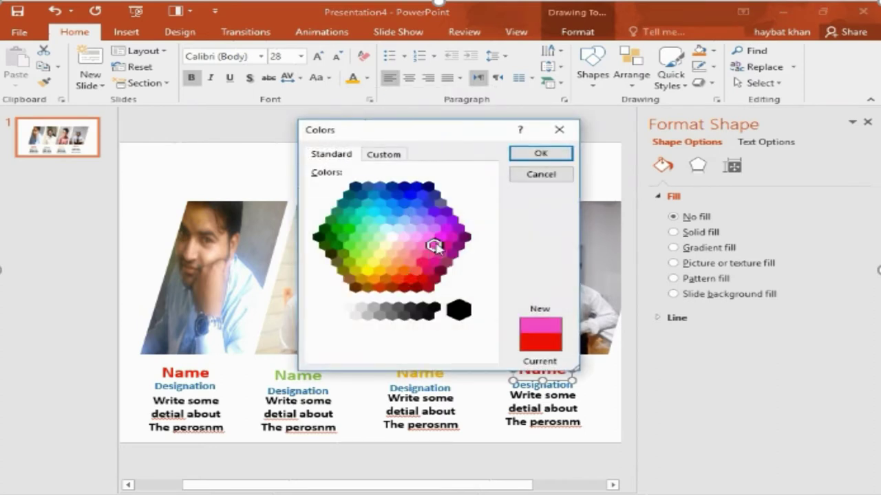
left_click(536, 155)
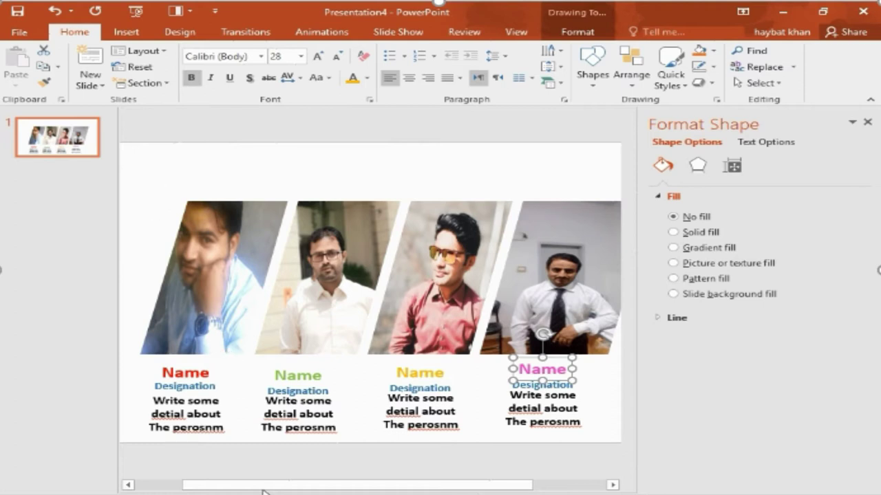
Give the first slanted photo a gradient fill, trimming stops and trying a preset gradient
mouse_move(289, 487)
left_mouse_down()
mouse_move(314, 491)
mouse_move(286, 491)
left_mouse_up()
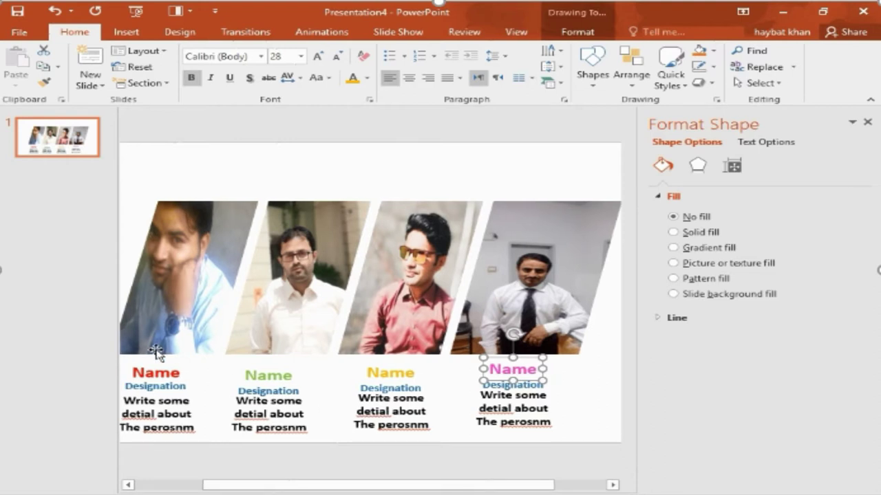
left_click(178, 289)
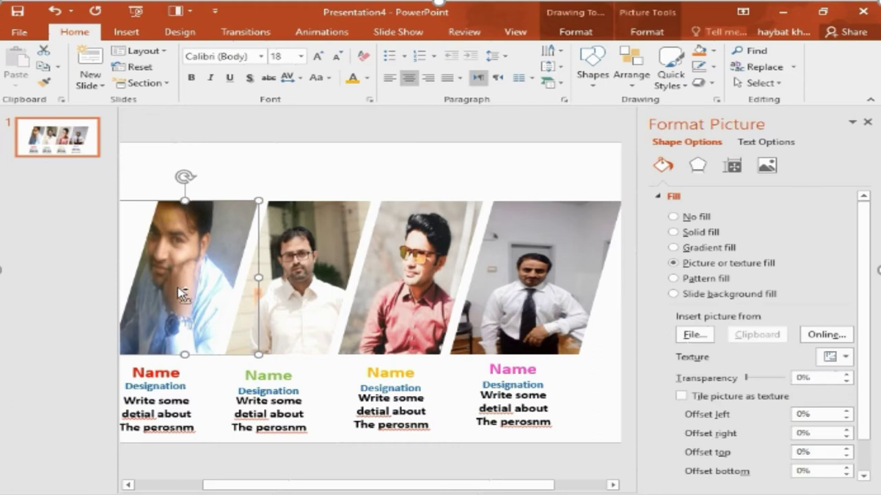
scroll(180, 294, "left", 3)
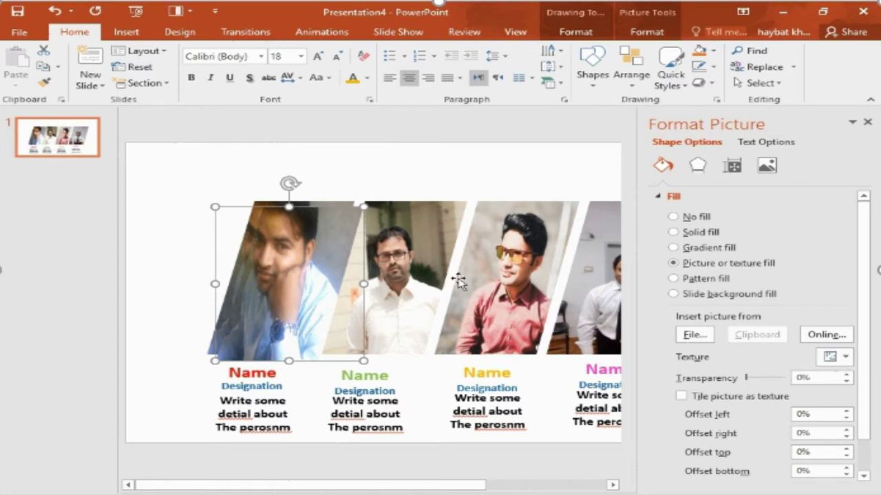
left_click(709, 249)
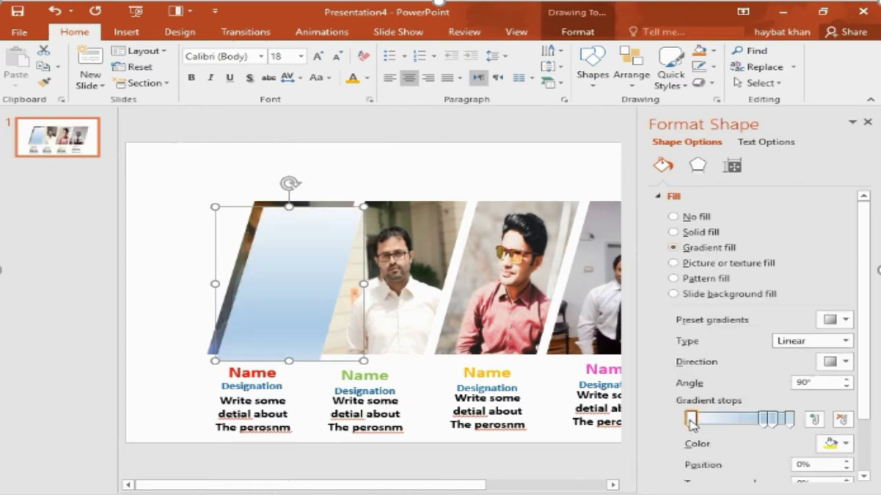
left_click(772, 420)
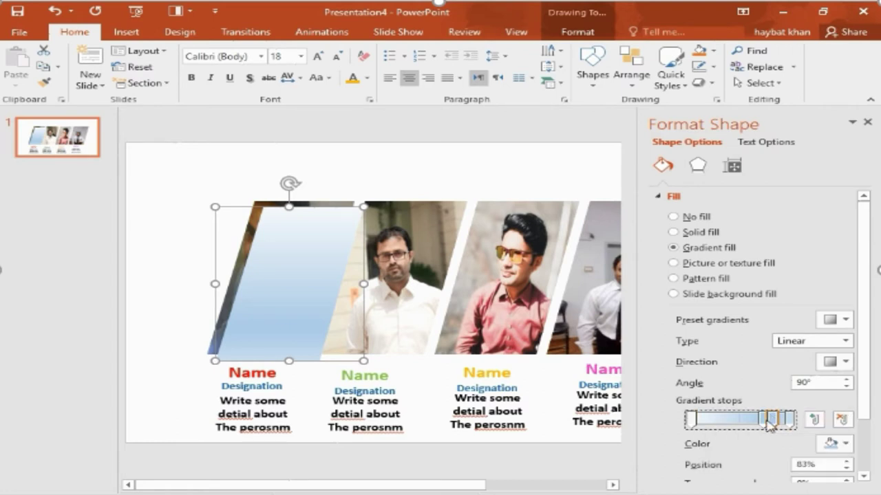
left_click(841, 419)
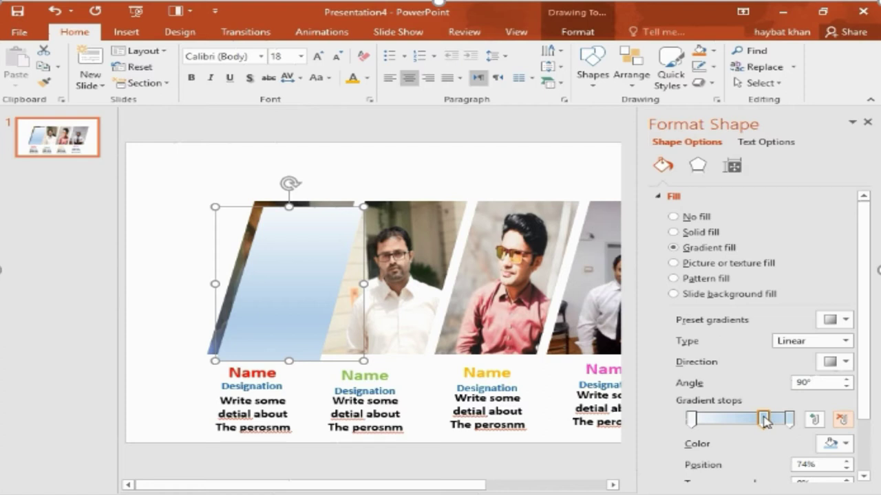
left_click(841, 419)
left_click(687, 419)
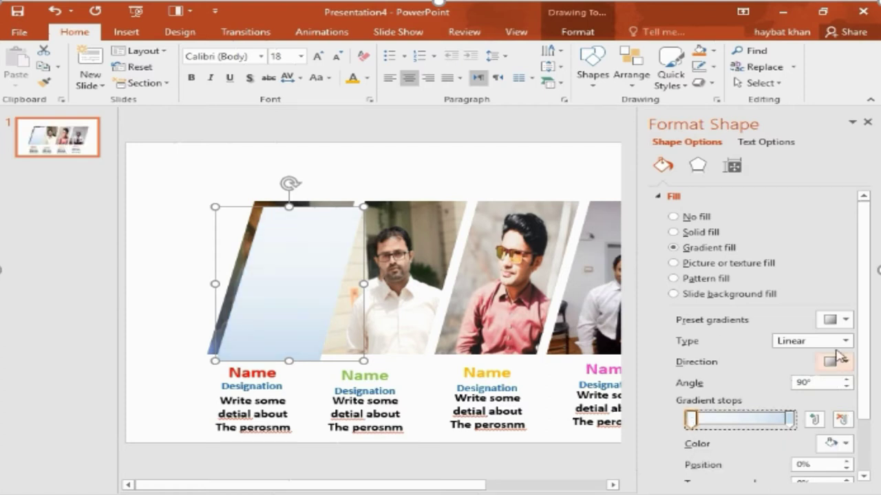
left_click(846, 320)
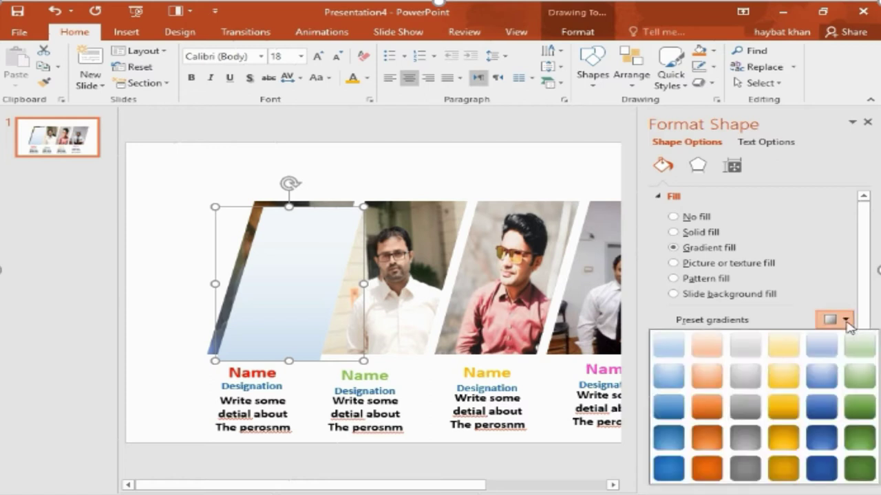
left_click(680, 355)
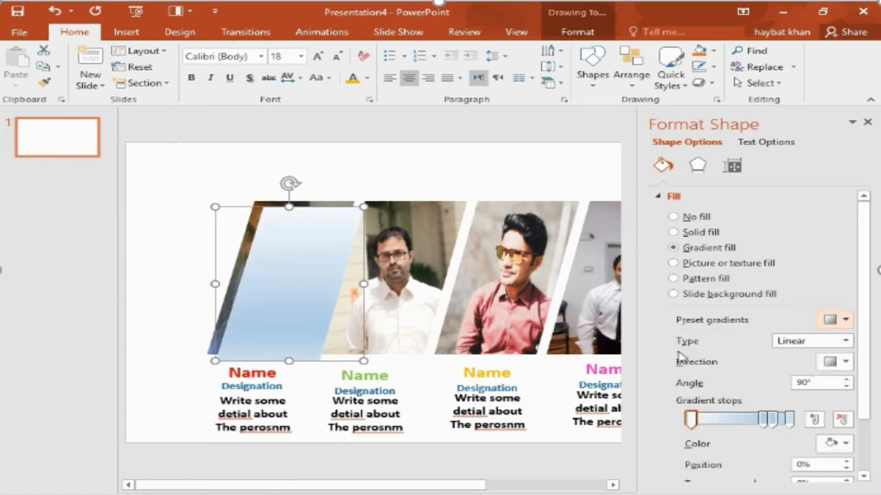
Delete the 83% and 74% gradient stops again so only two stops remain
left_click(846, 321)
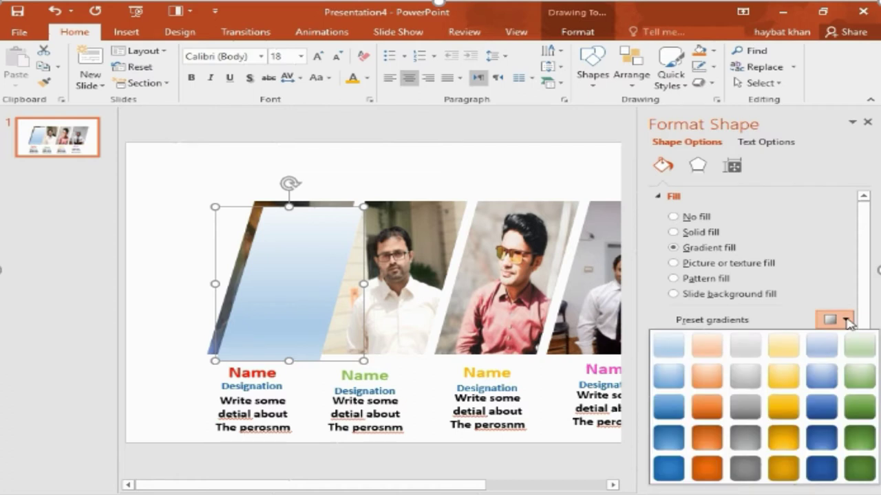
left_click(847, 321)
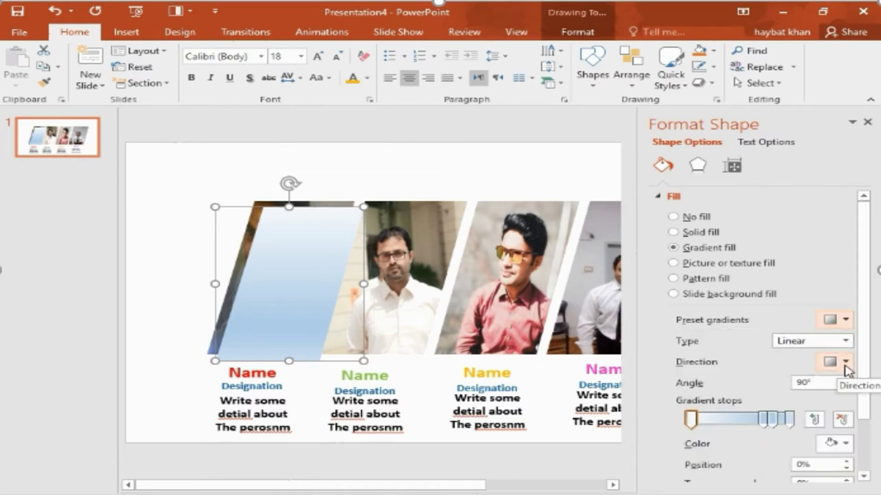
left_click(772, 418)
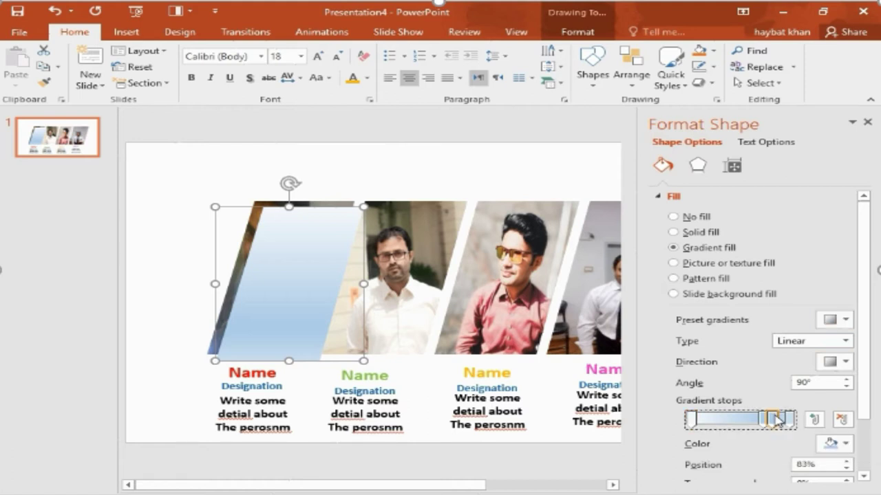
left_click(840, 419)
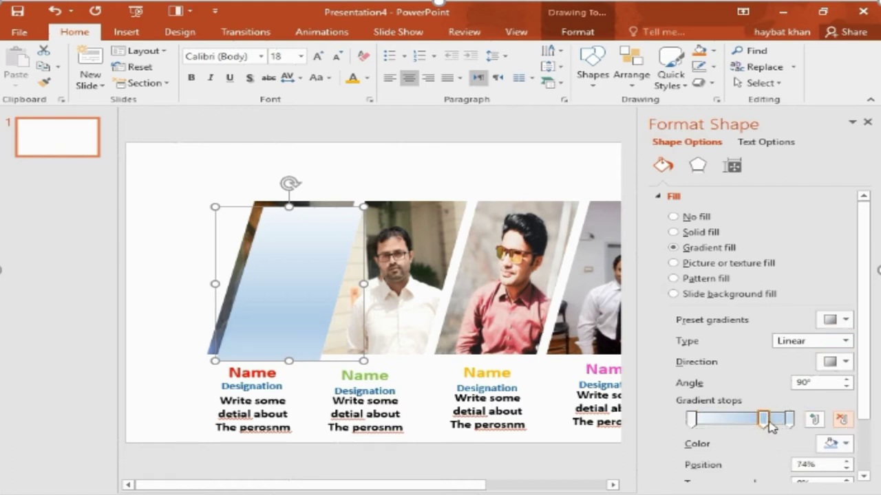
left_click(764, 420)
left_click(841, 421)
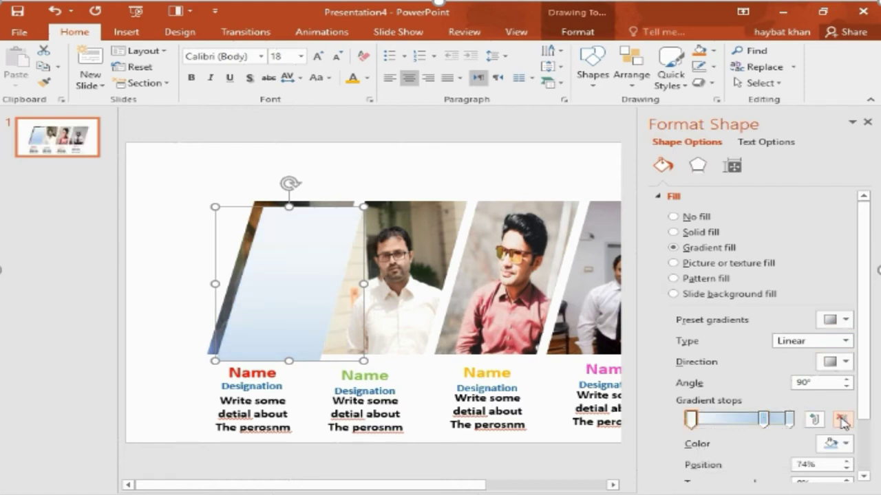
left_click(691, 418)
Set the gradient's 100% end stop to red
left_click_drag(865, 366, 872, 418)
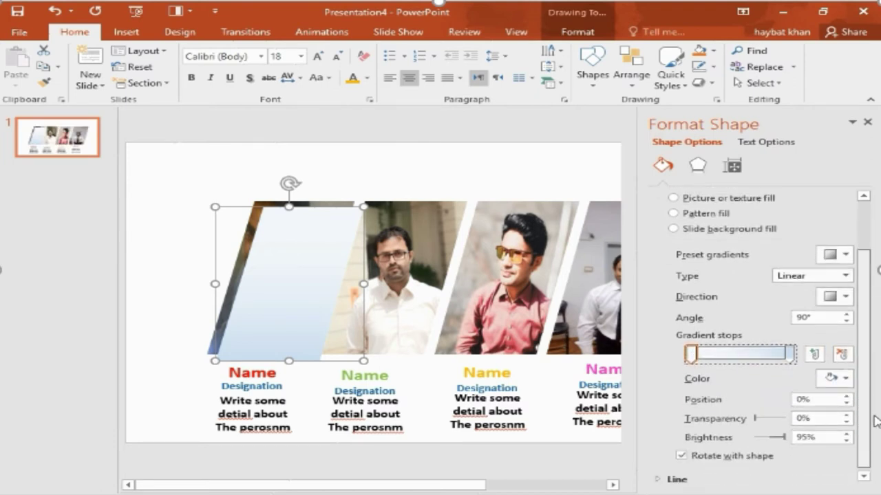
left_click(792, 351)
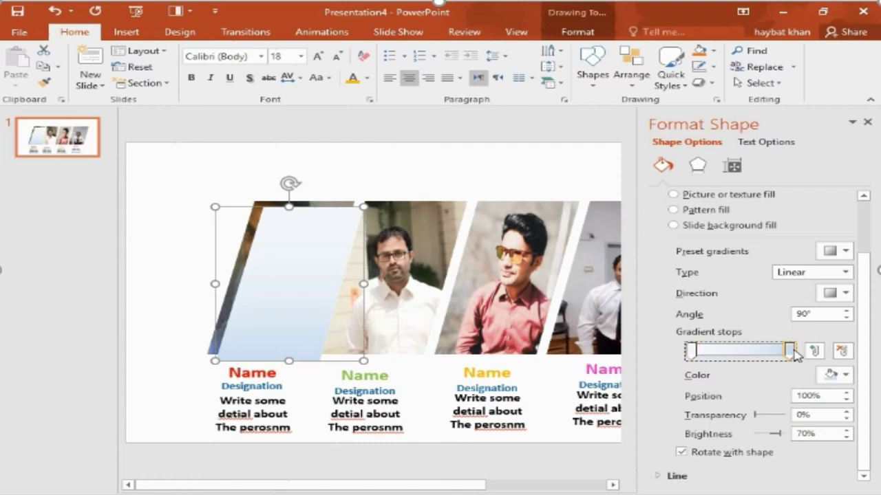
left_click(846, 375)
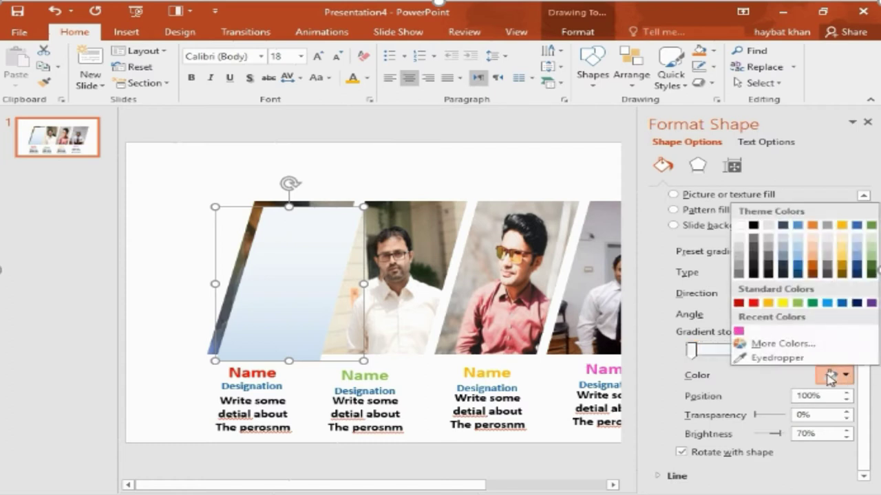
left_click(754, 304)
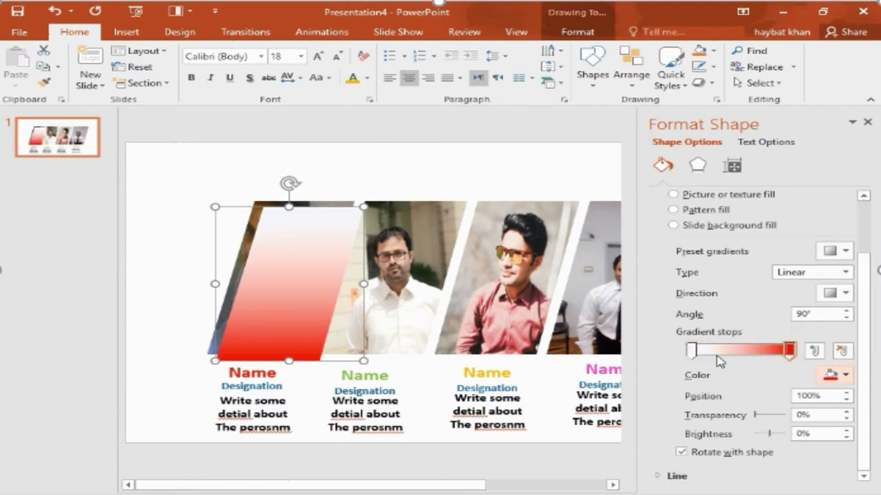
Make the 0% stop white at about 71% transparency and nudge the overlay into place
left_click(691, 353)
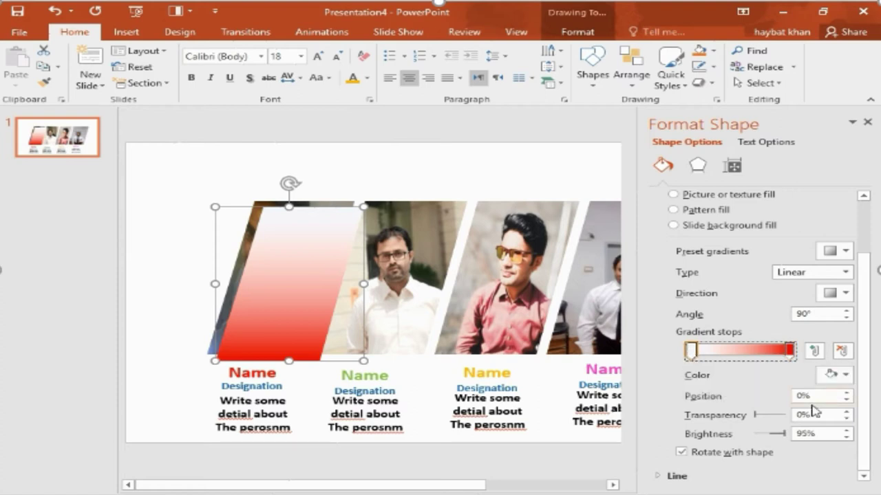
left_click(843, 375)
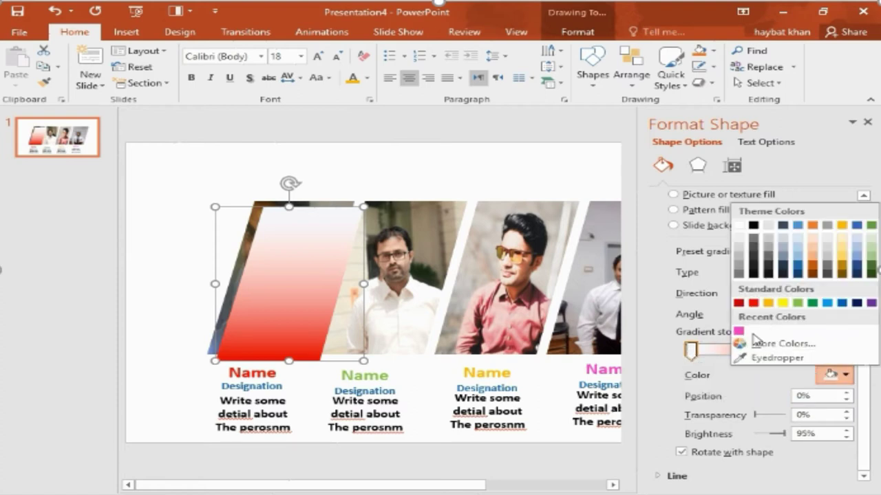
left_click(740, 226)
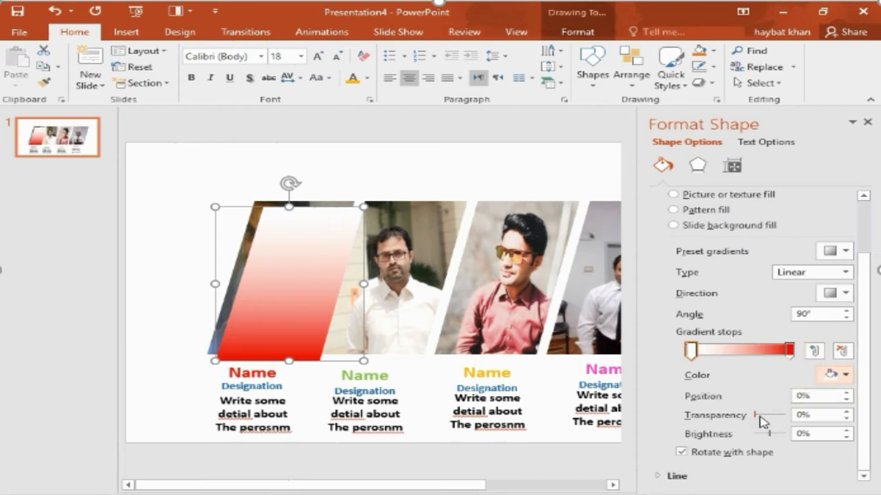
left_click_drag(755, 415, 779, 422)
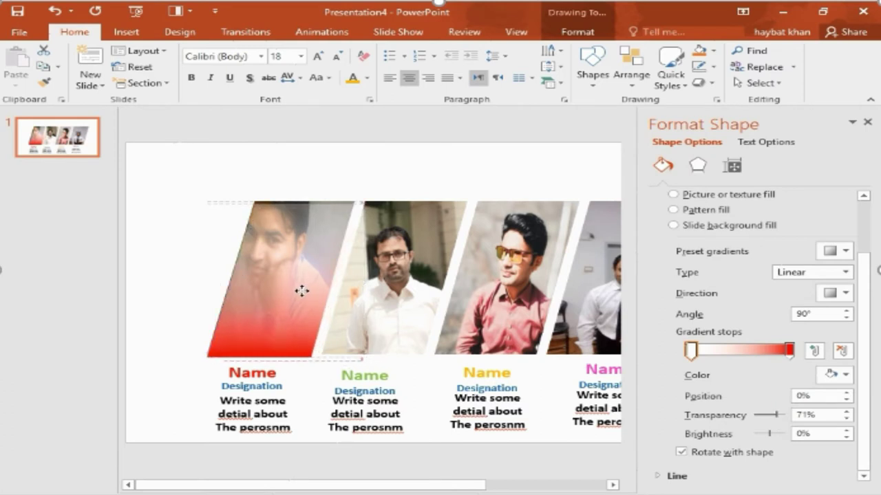
left_click_drag(300, 288, 300, 288)
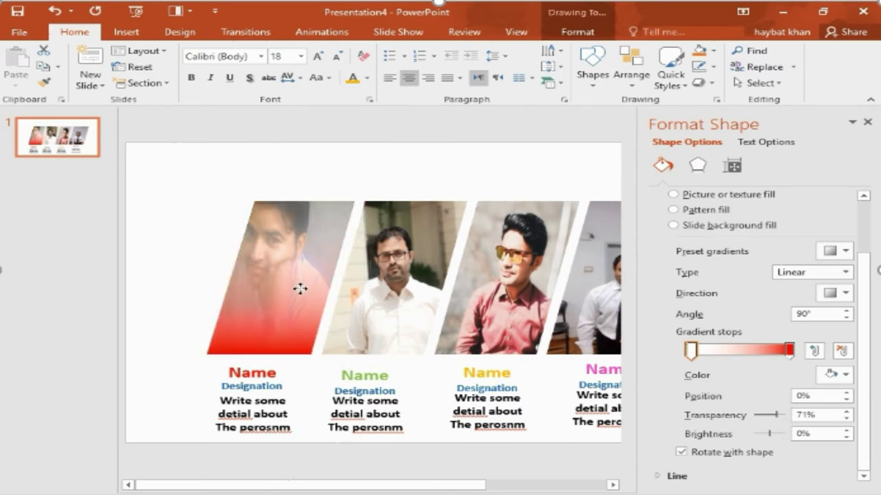
Reposition the second photo slightly and give it a gradient fill ending in green
left_click(393, 292)
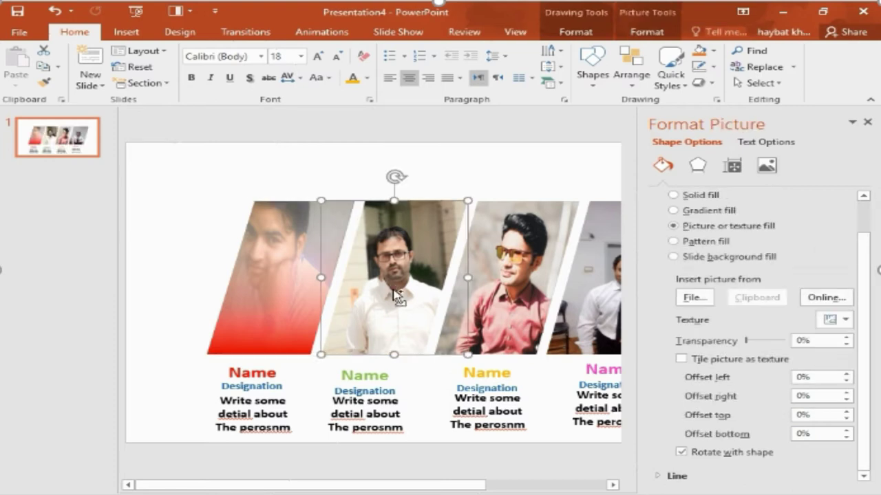
left_click_drag(395, 295, 403, 278)
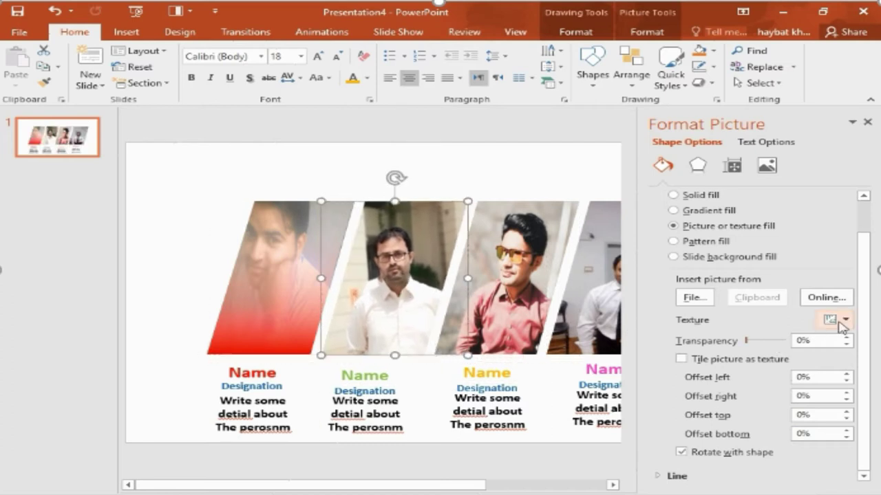
left_click(700, 214)
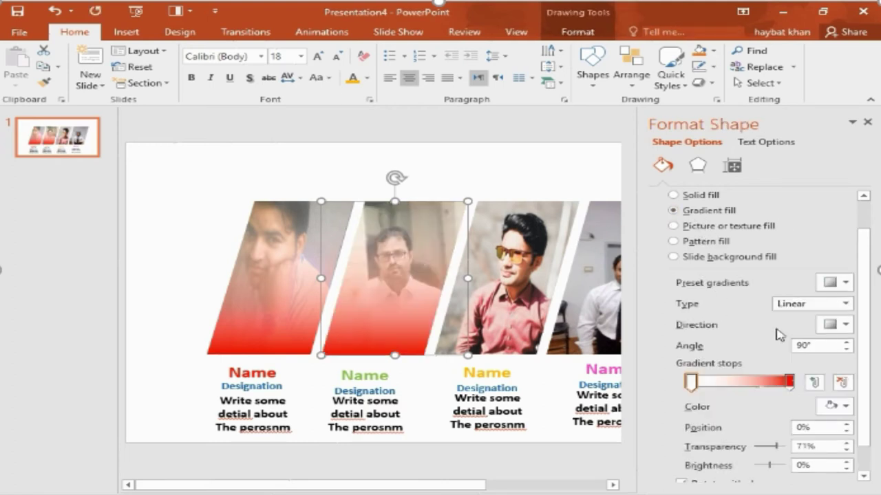
left_click(790, 382)
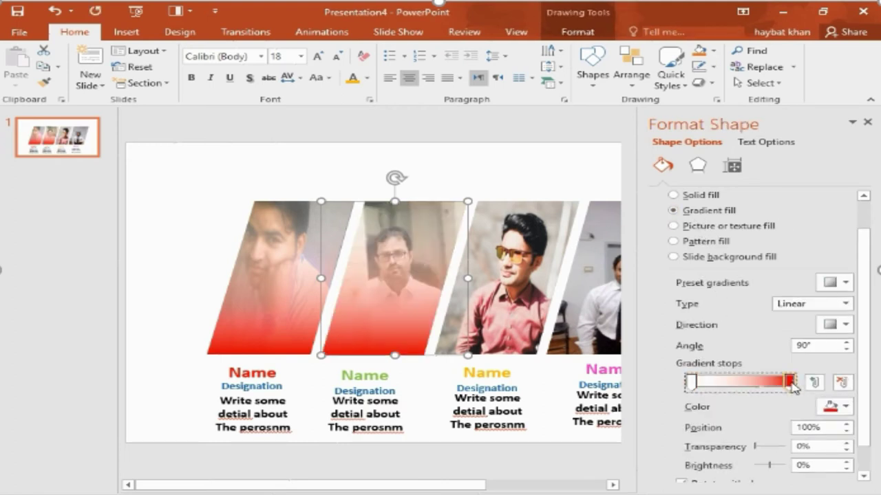
left_click(847, 410)
left_click(797, 335)
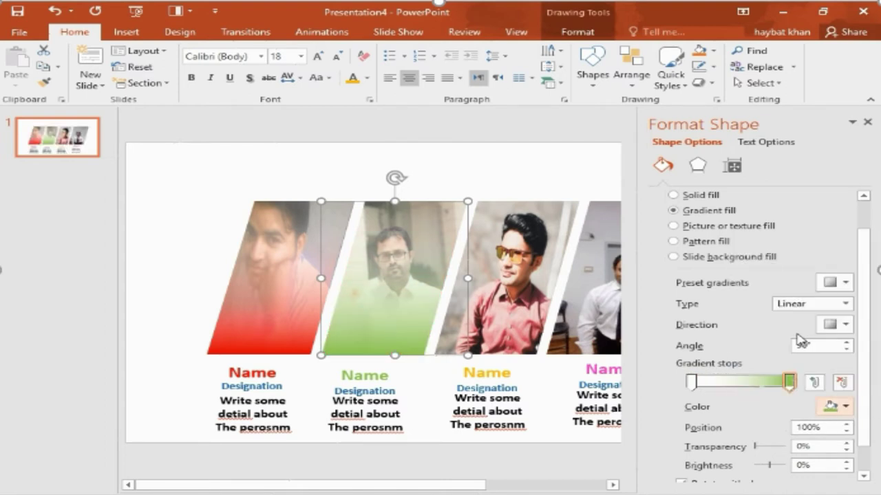
left_click(510, 294)
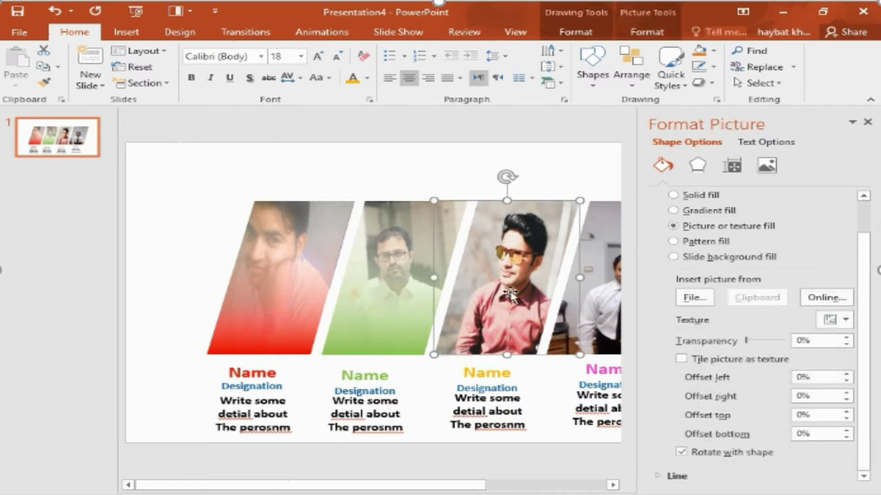
Shift the third photo slightly and set its gradient fill's right stop to yellow
left_click_drag(512, 298, 505, 280)
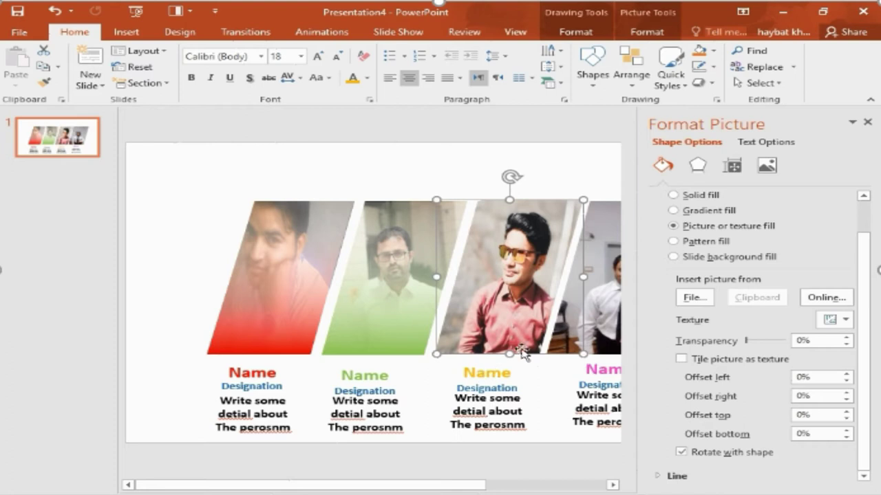
left_click(686, 213)
left_click(789, 383)
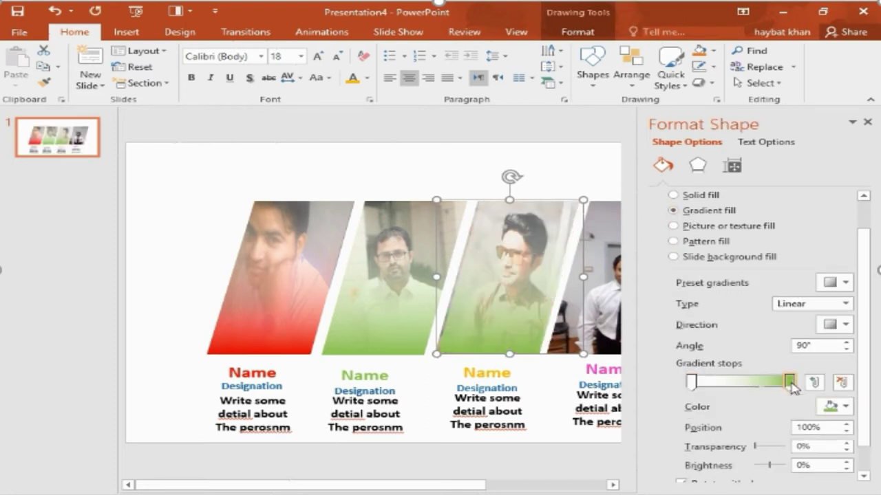
left_click(846, 407)
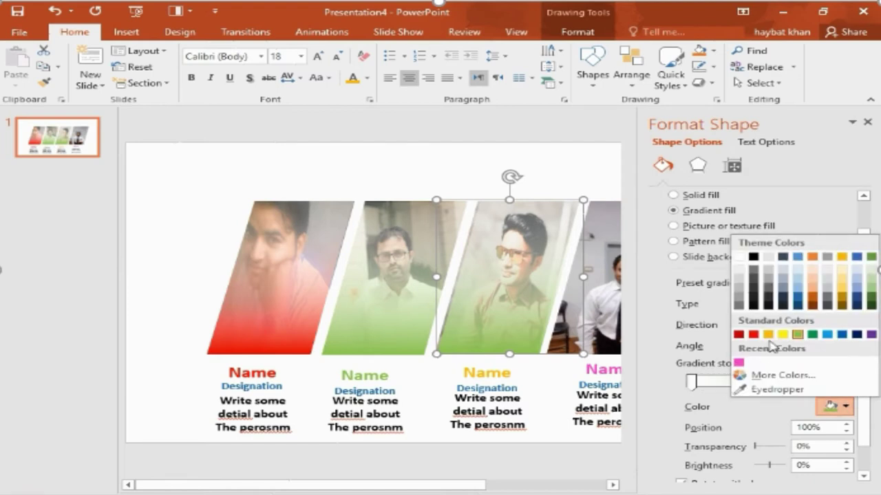
left_click(783, 335)
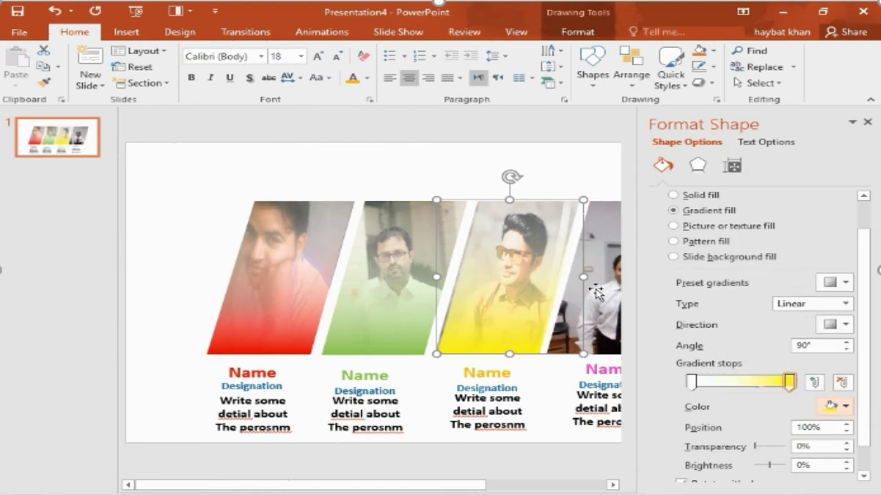
left_click(596, 292)
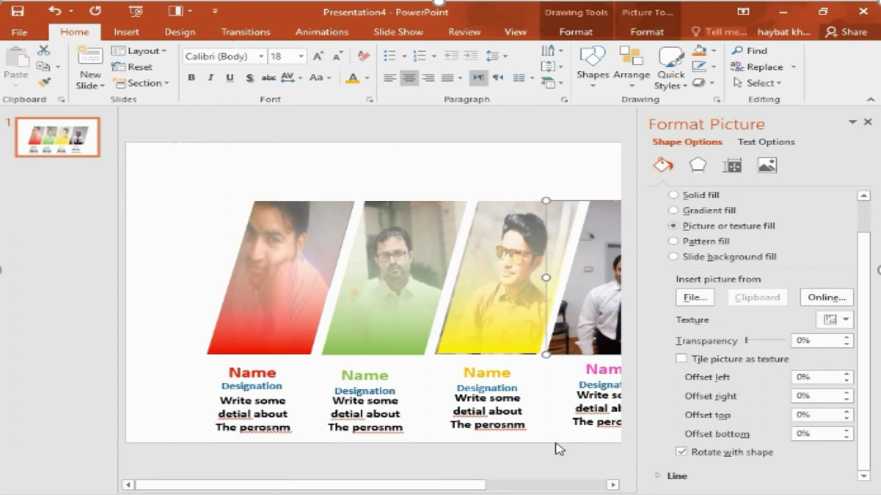
Move the fourth photo up-left and give it a gradient fill ending in pink
left_click_drag(462, 485, 494, 489)
scroll(575, 341, "right", 3)
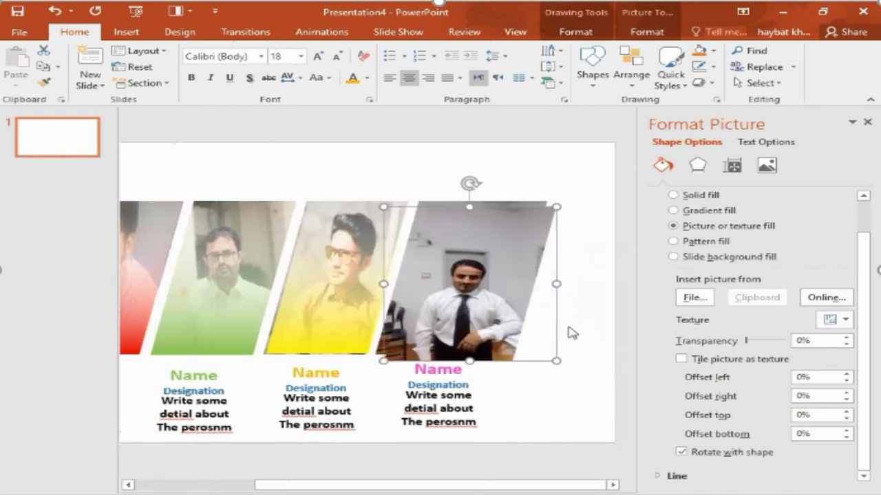
double_click(469, 292)
left_click_drag(467, 291, 455, 284)
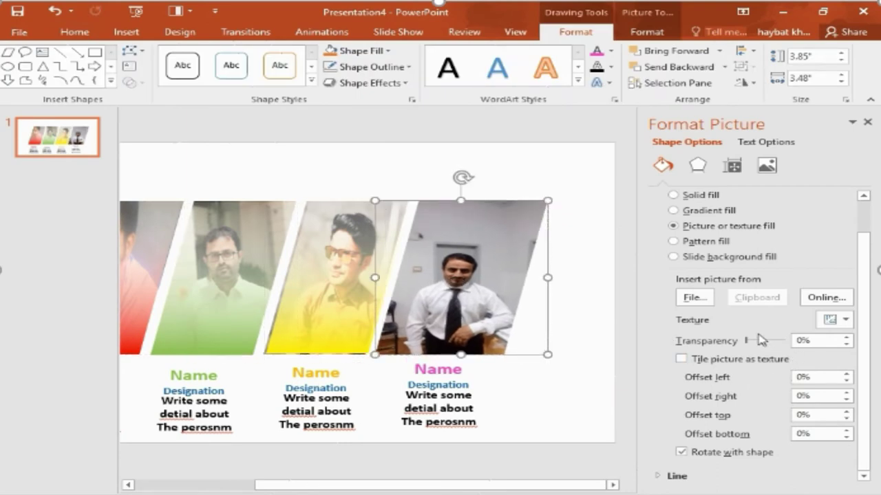
left_click(698, 216)
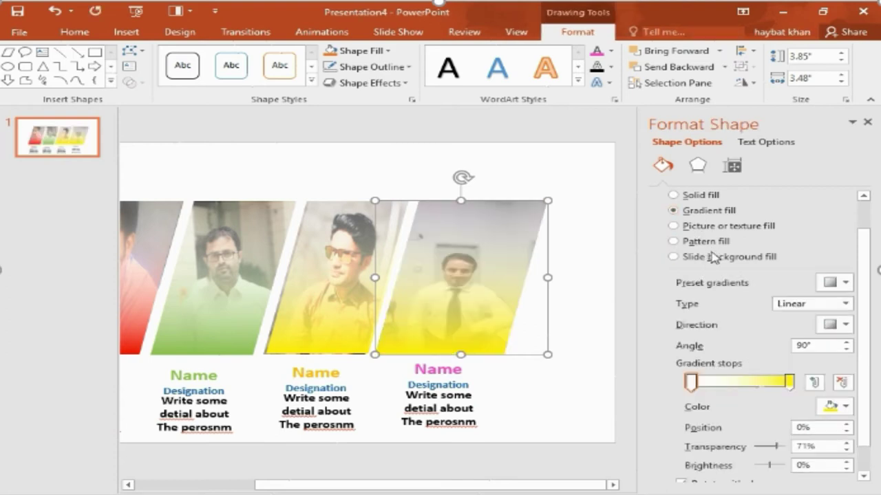
left_click(790, 382)
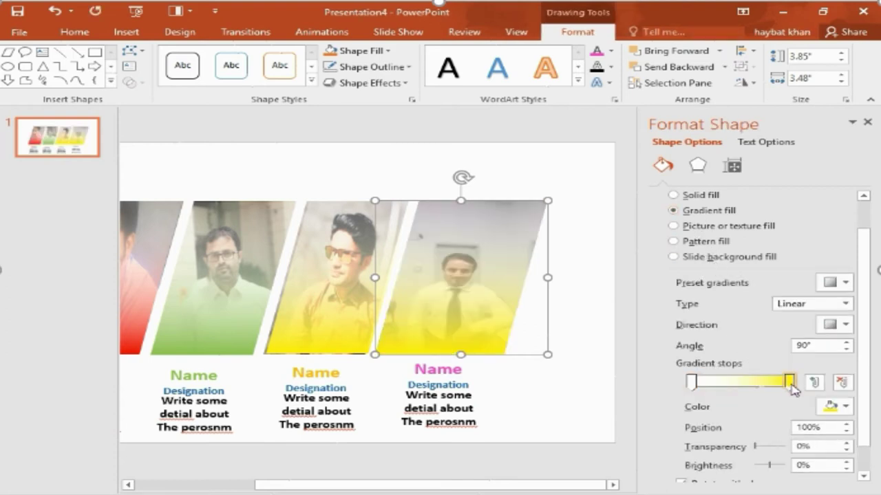
left_click(845, 410)
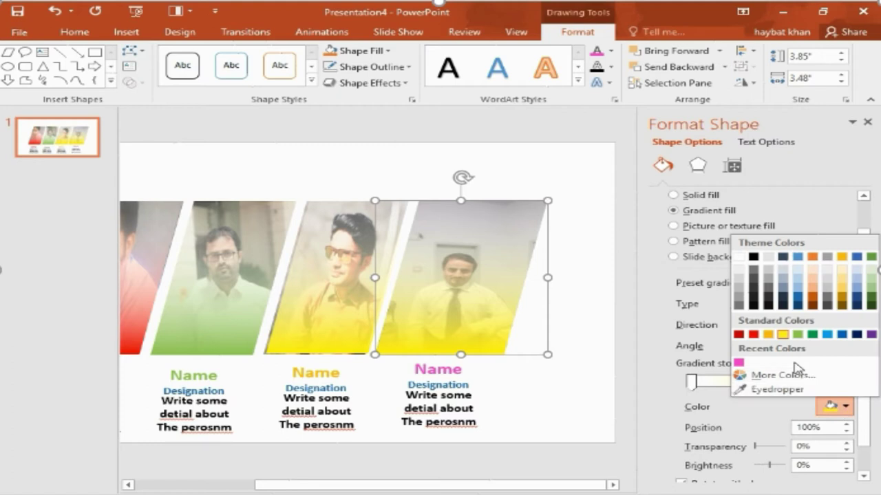
left_click(738, 363)
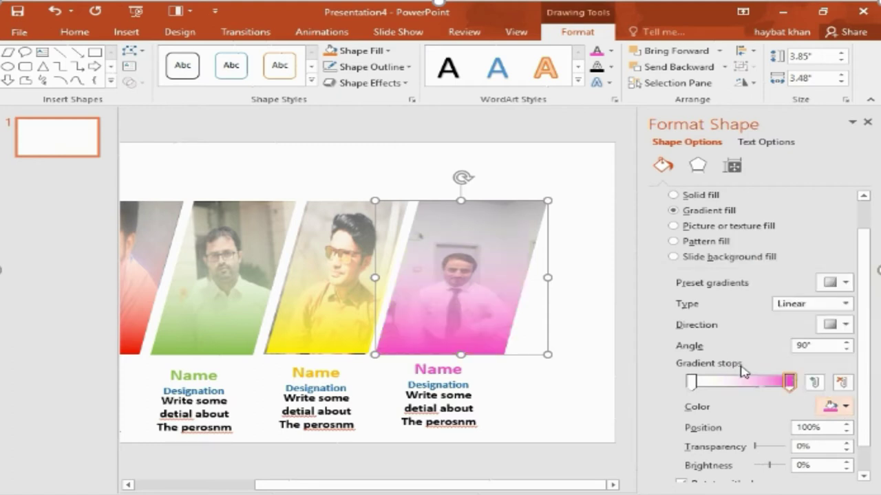
Nudge the yellow-tinted photo closer to its neighbours and zoom out to fit the slide
left_click(354, 327)
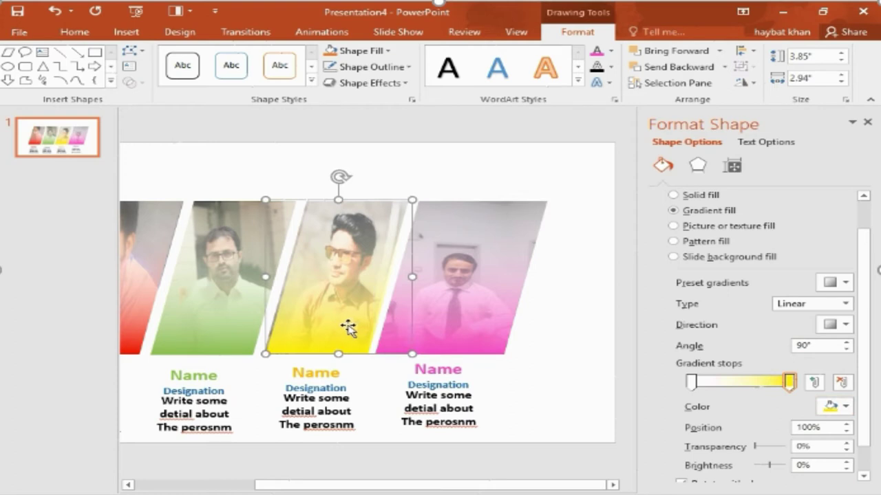
left_click_drag(339, 328, 335, 325)
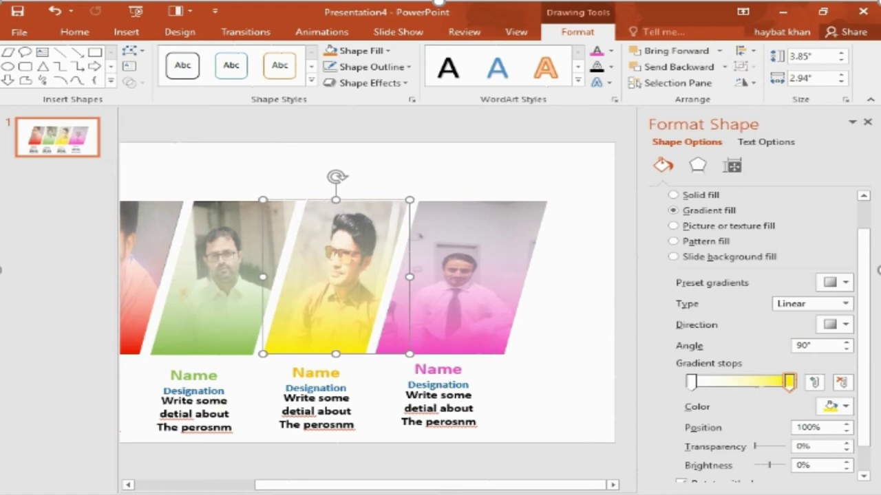
scroll(236, 275, "down", 3)
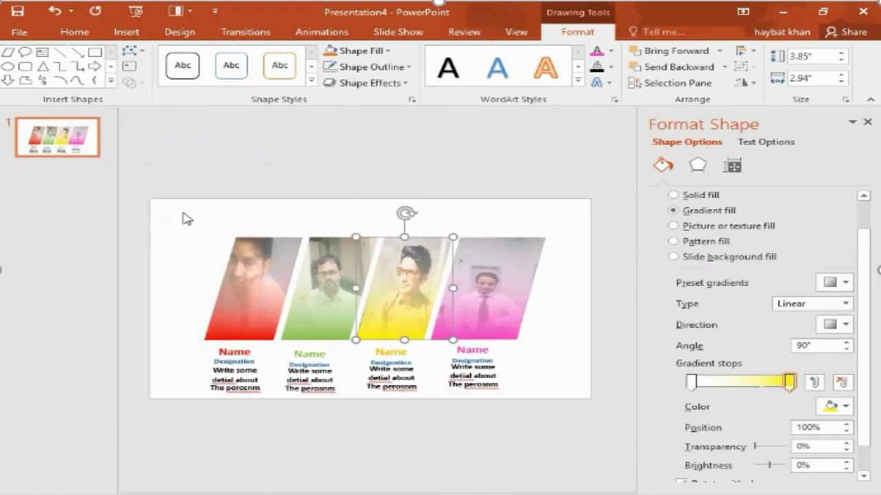
left_click(183, 217)
left_click(263, 304)
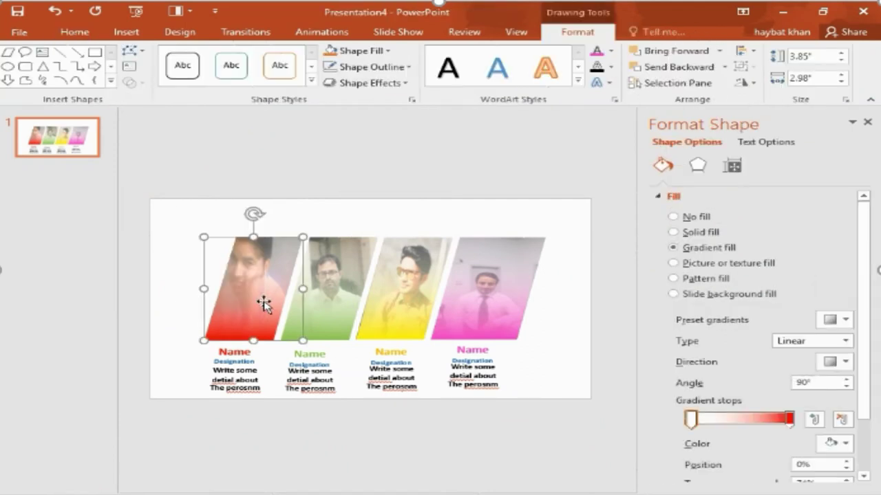
mouse_move(174, 213)
left_mouse_down()
mouse_move(293, 311)
mouse_move(308, 349)
left_mouse_up()
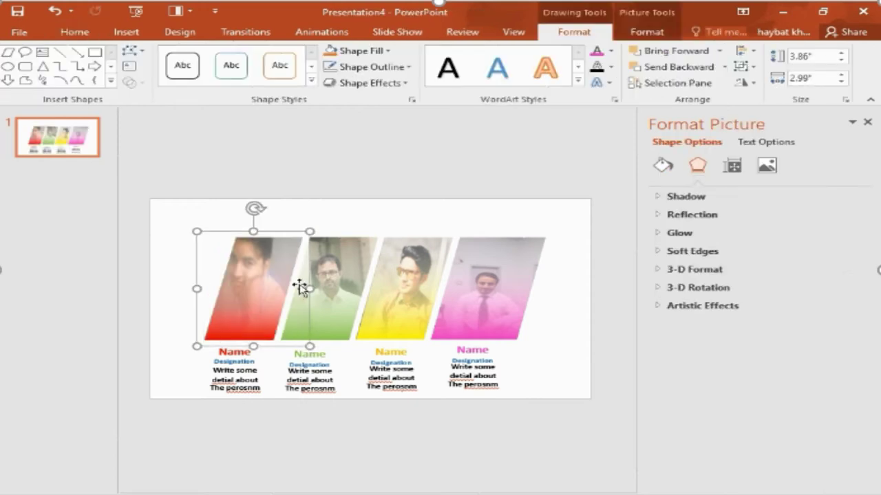
left_click(349, 220)
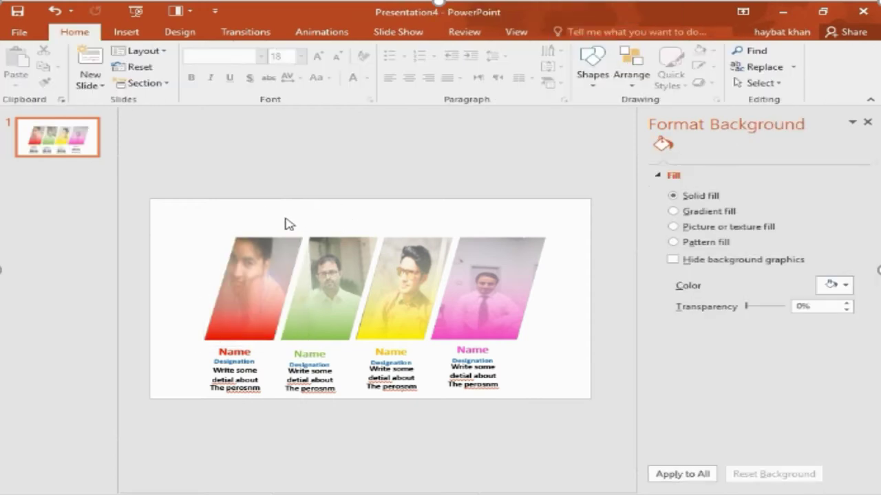
left_click_drag(288, 224, 380, 368)
left_click_drag(270, 213, 377, 353)
mouse_move(274, 219)
left_mouse_down()
mouse_move(392, 355)
mouse_move(383, 351)
left_mouse_up()
left_click_drag(346, 214, 452, 352)
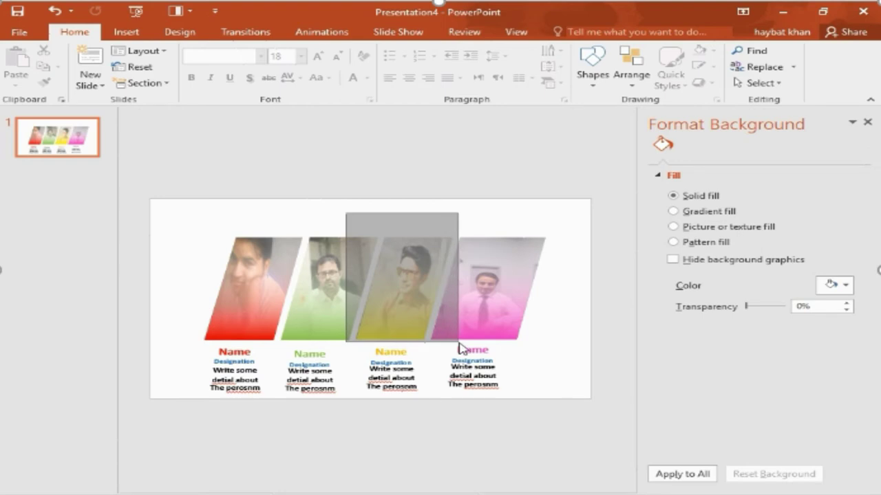
left_click_drag(455, 349, 459, 346)
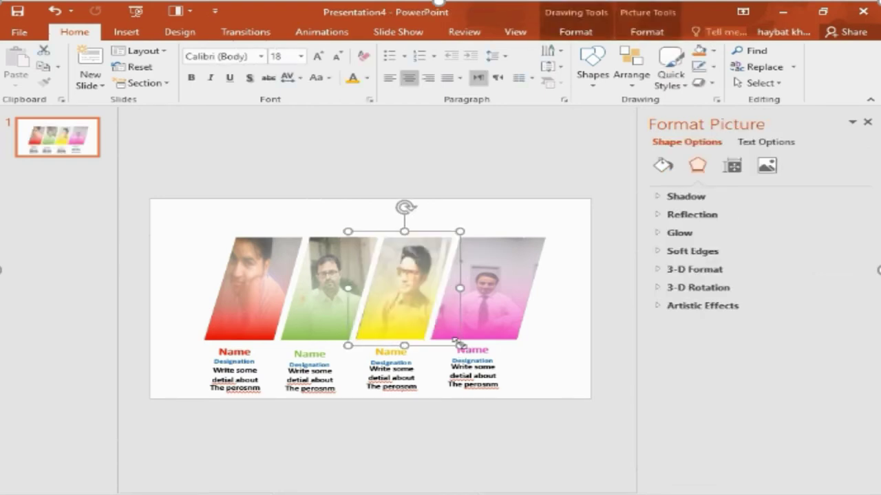
left_click(491, 214)
left_click_drag(419, 211, 546, 343)
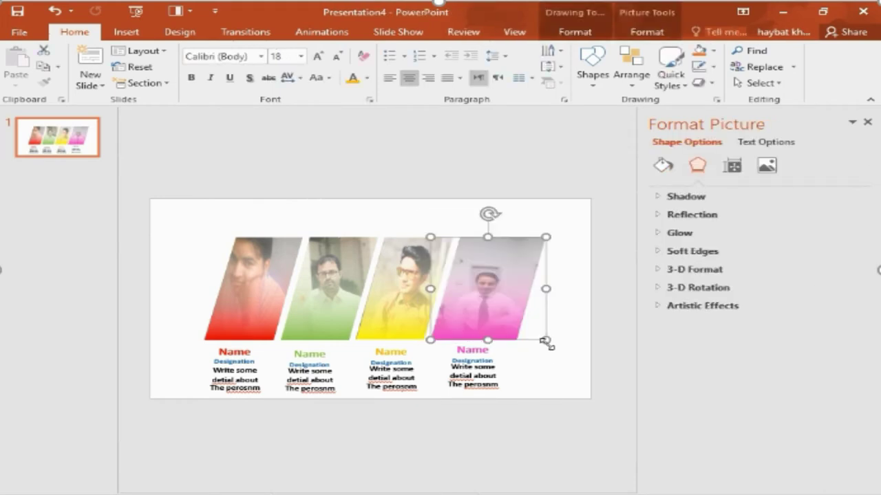
left_click_drag(422, 212, 566, 349)
left_click(183, 227)
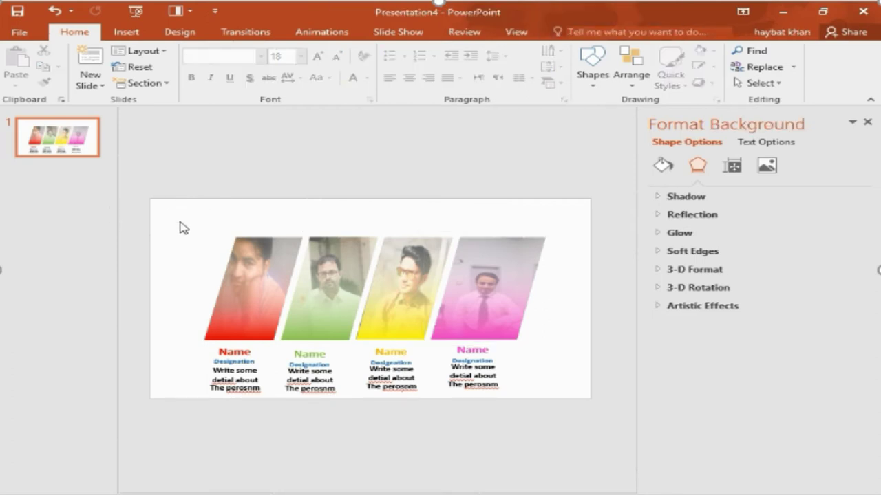
Apply the Basic Zoom entrance effect to the red-tinted photo from More Entrance Effects
left_click(314, 37)
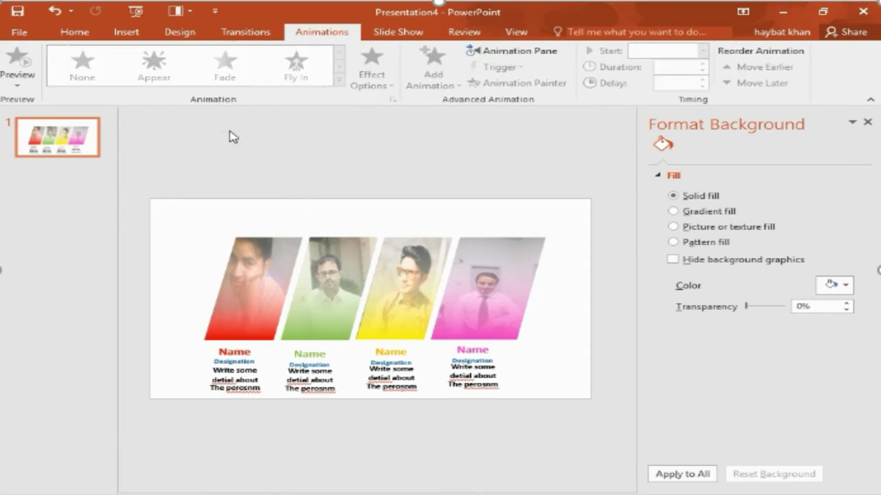
left_click(256, 283)
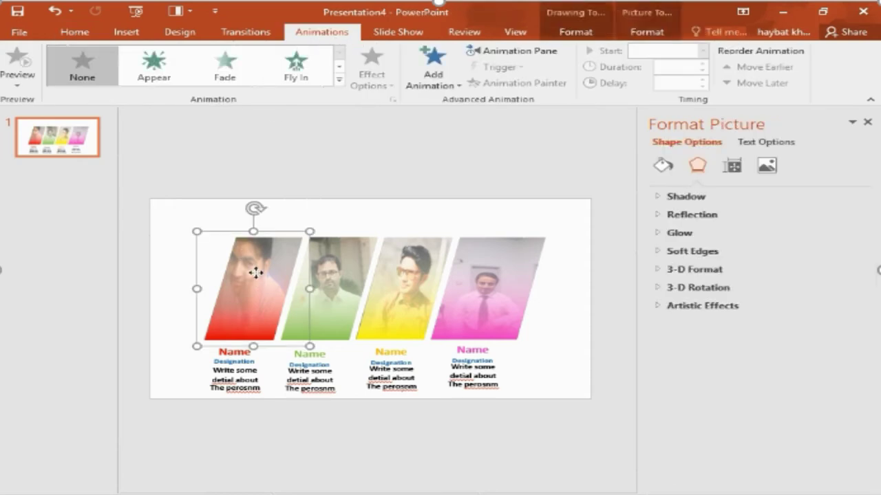
left_click(339, 81)
left_click(493, 157)
left_click(338, 81)
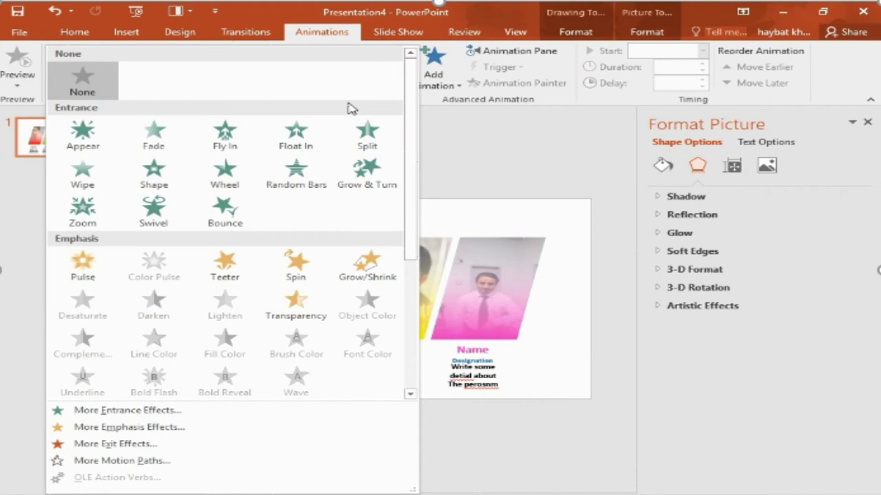
left_click(118, 411)
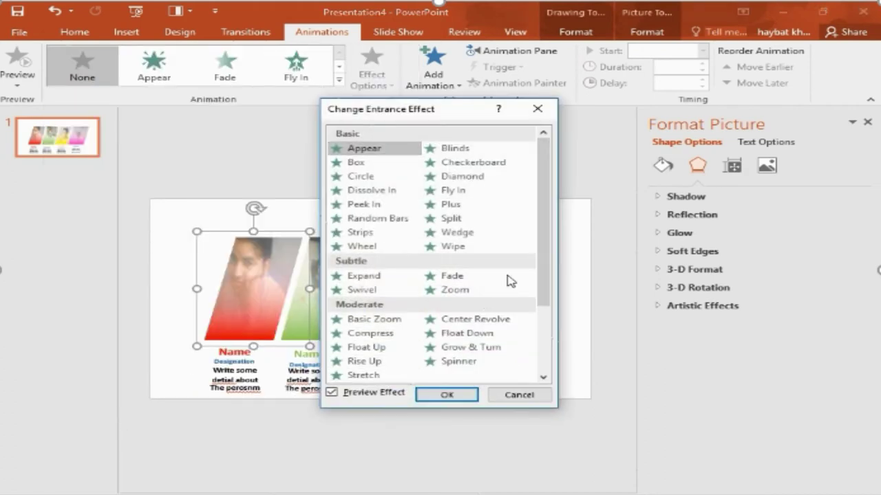
left_click(396, 328)
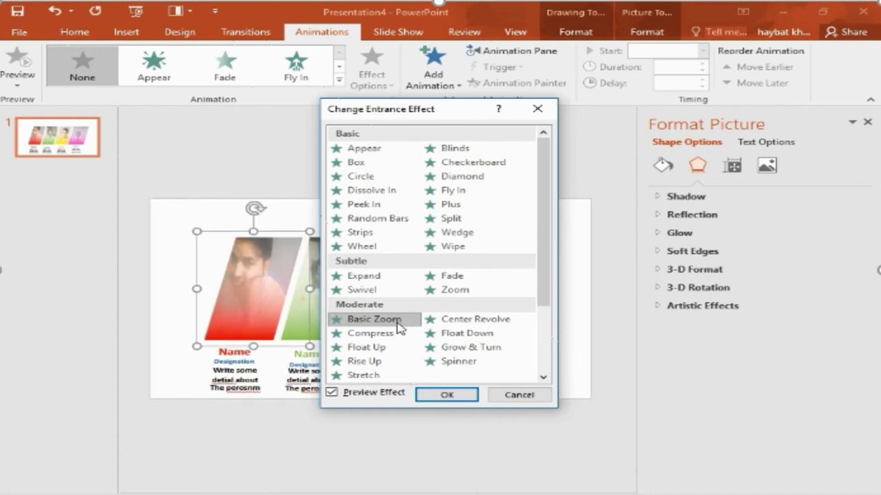
left_click(466, 396)
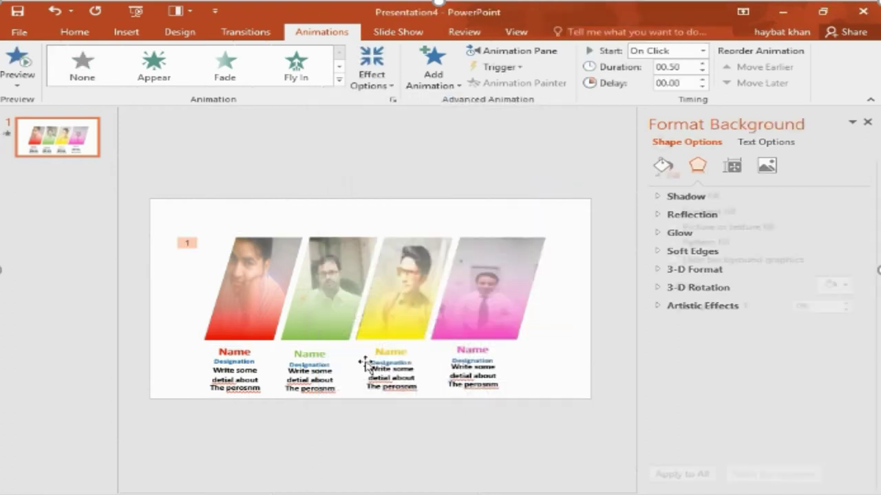
left_click(322, 311)
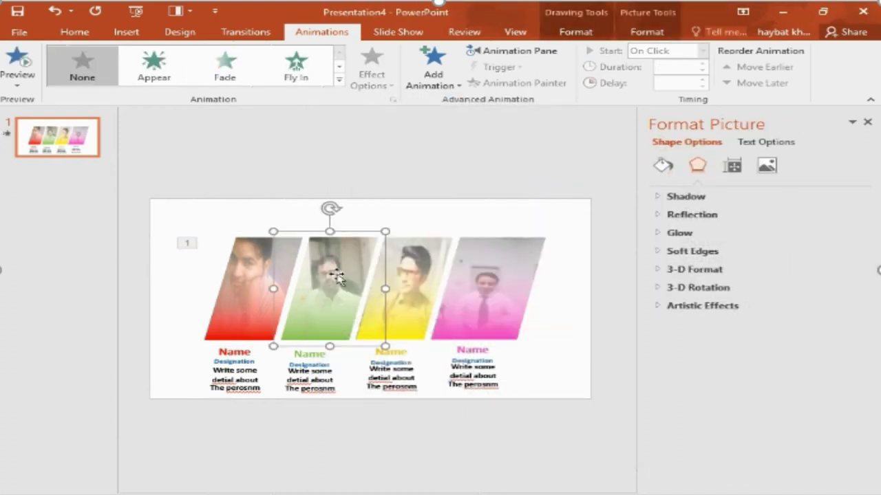
Apply the Zoom entrance effect to the green-tinted photo from More Entrance Effects
left_click(339, 80)
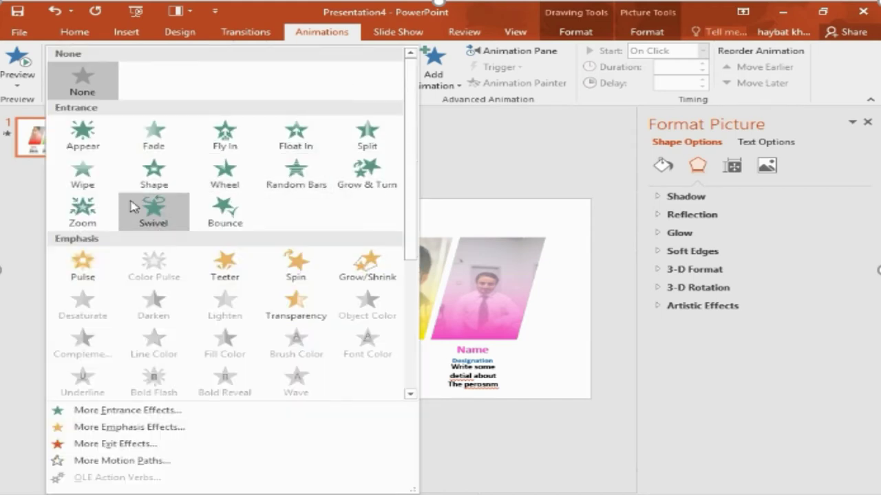
left_click(85, 215)
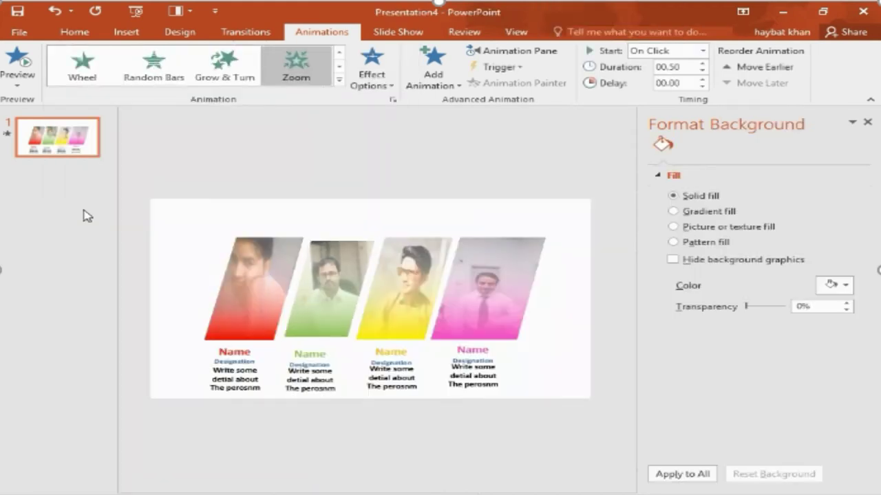
left_click(390, 64)
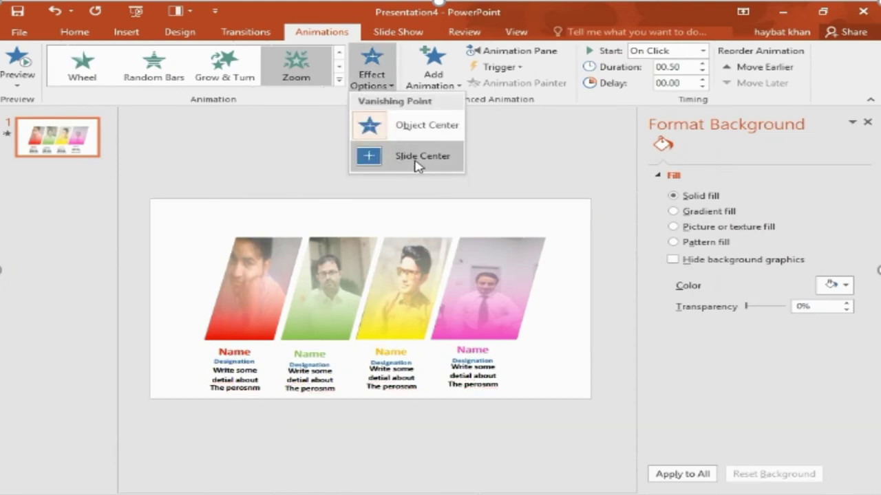
left_click(308, 160)
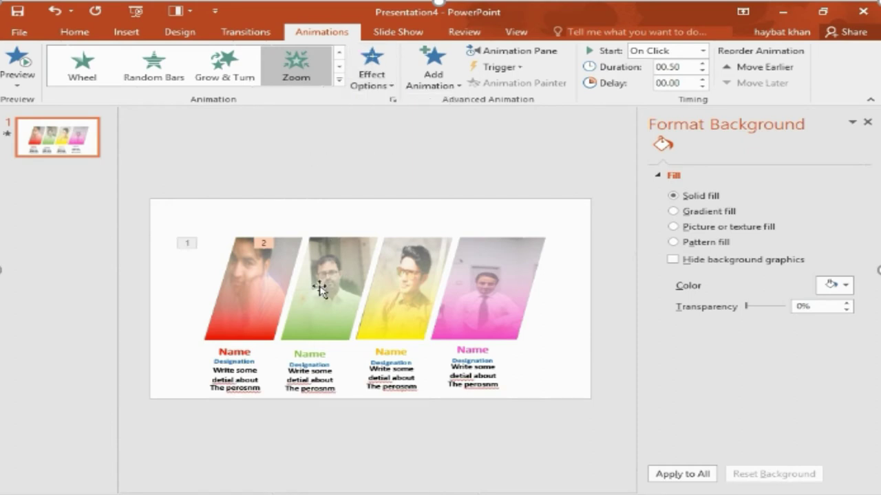
left_click(338, 84)
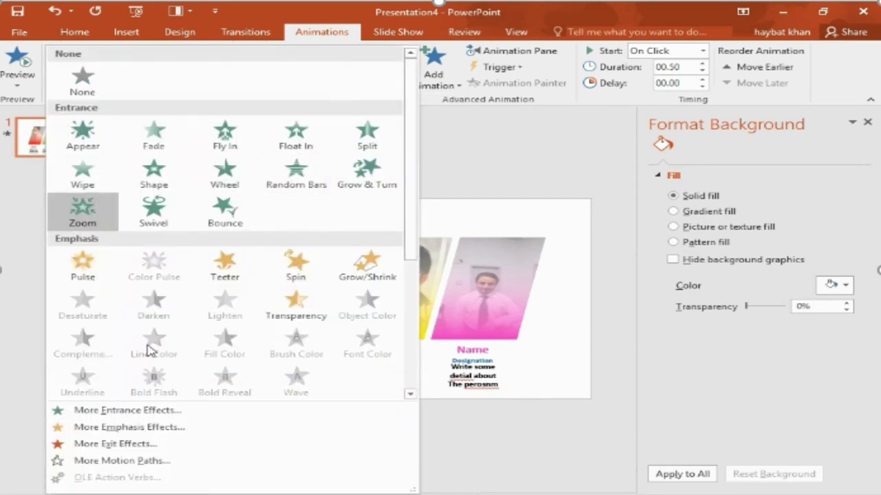
left_click(105, 413)
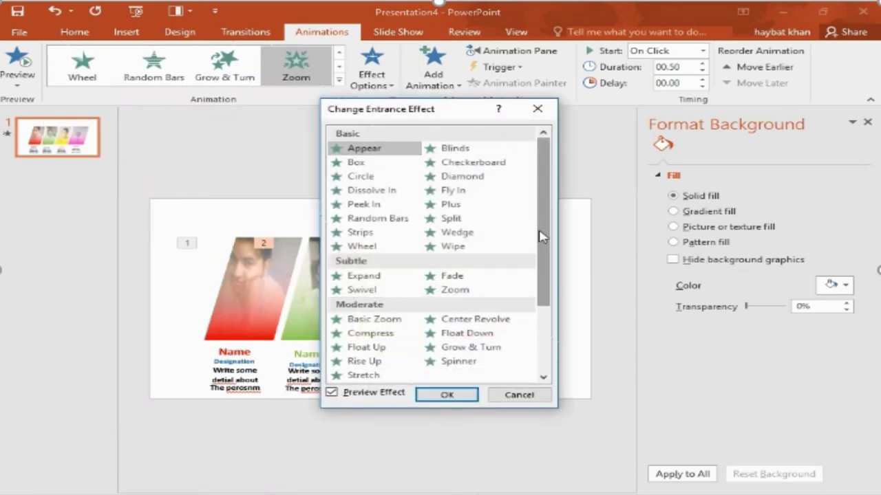
scroll(533, 241, "down", 1)
left_click(474, 245)
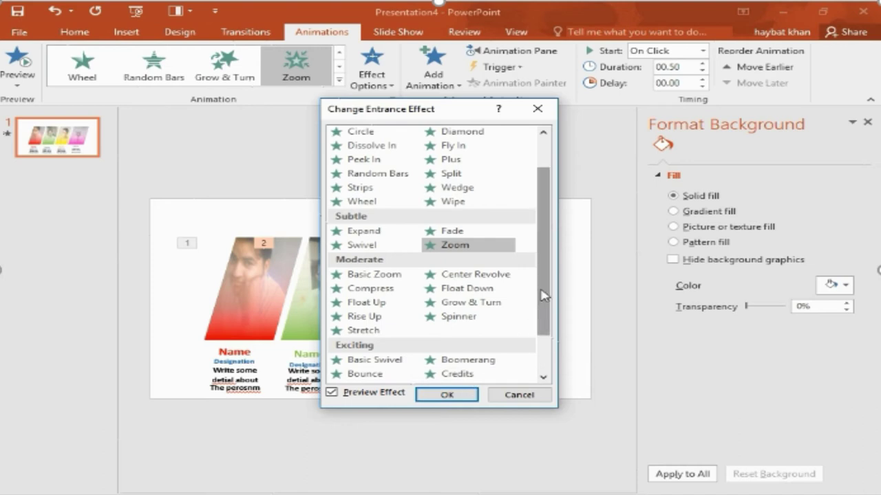
left_click_drag(544, 296, 546, 331)
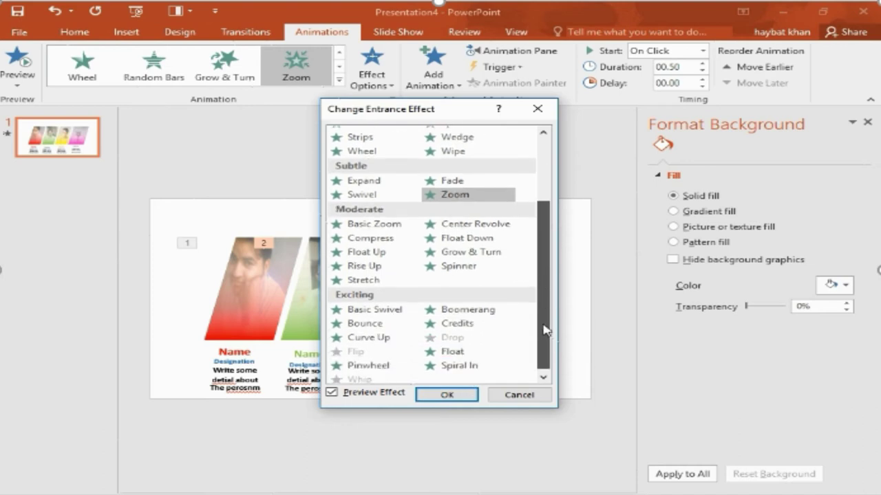
left_click(446, 395)
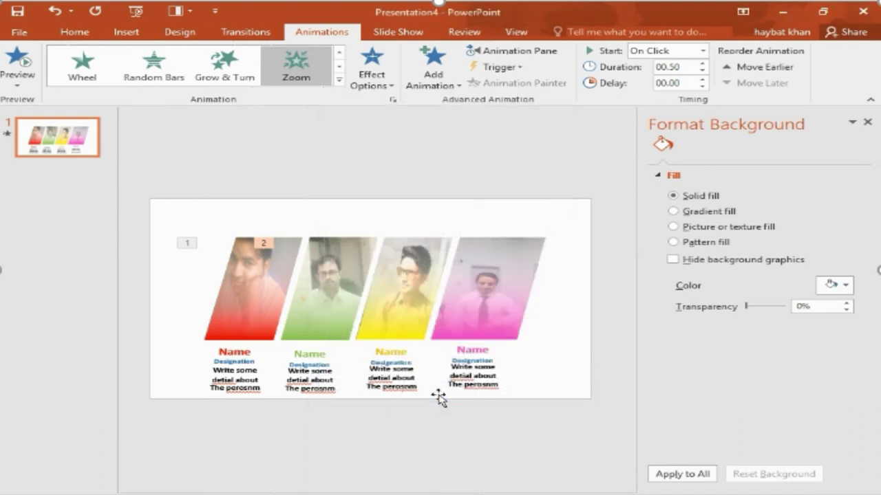
Set the green photo's Zoom vanishing point to Slide Center
left_click(338, 258)
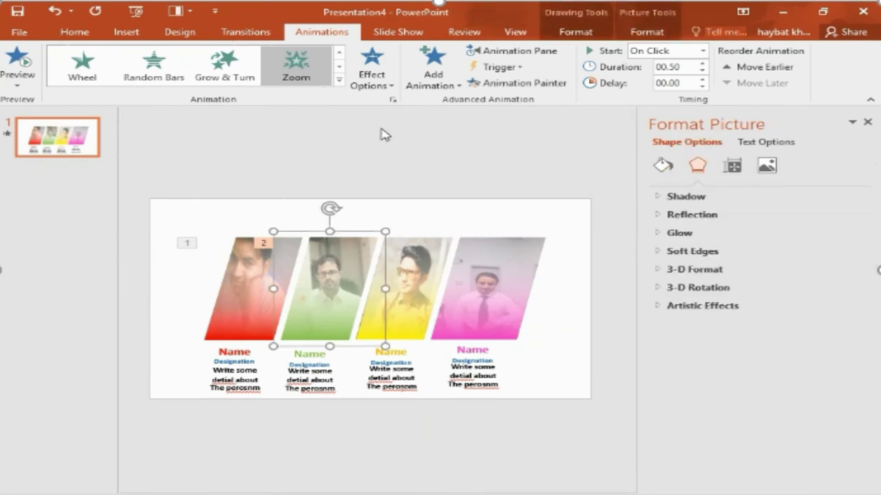
left_click(383, 74)
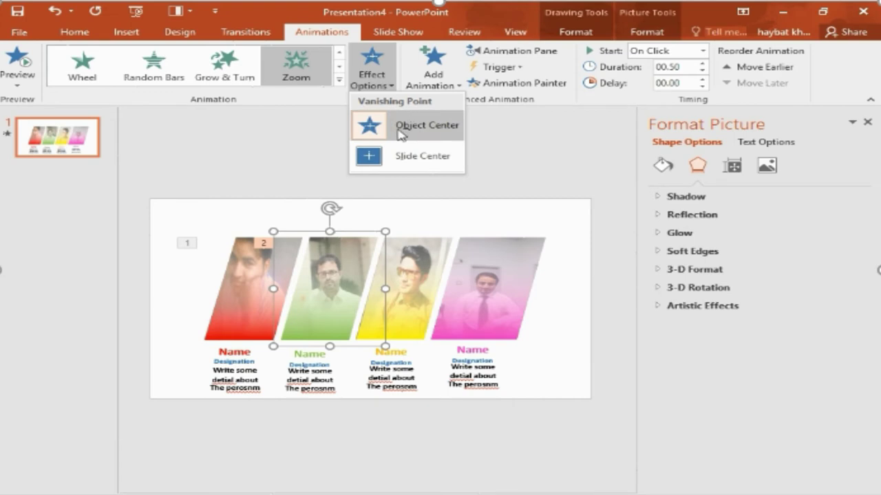
left_click(396, 156)
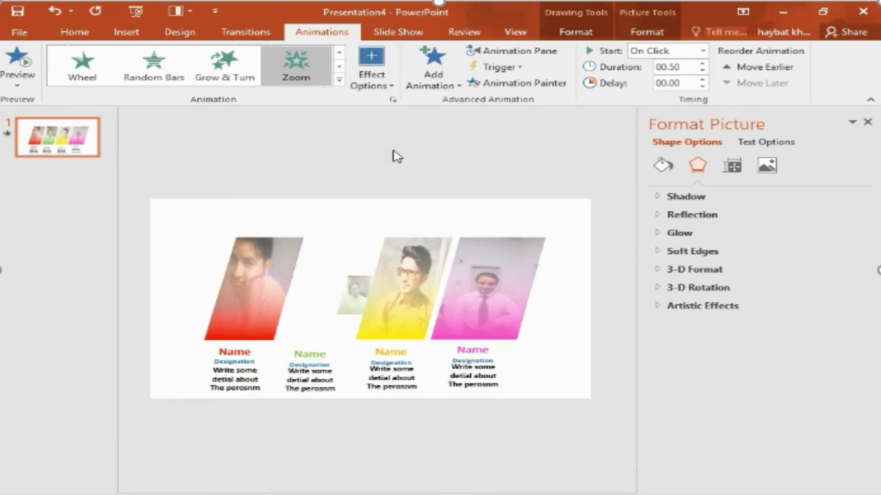
left_click(382, 251)
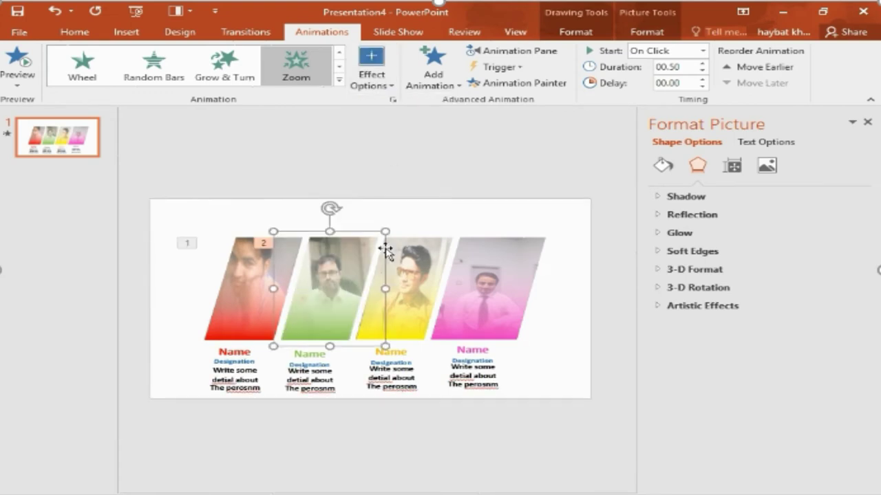
left_click(401, 285)
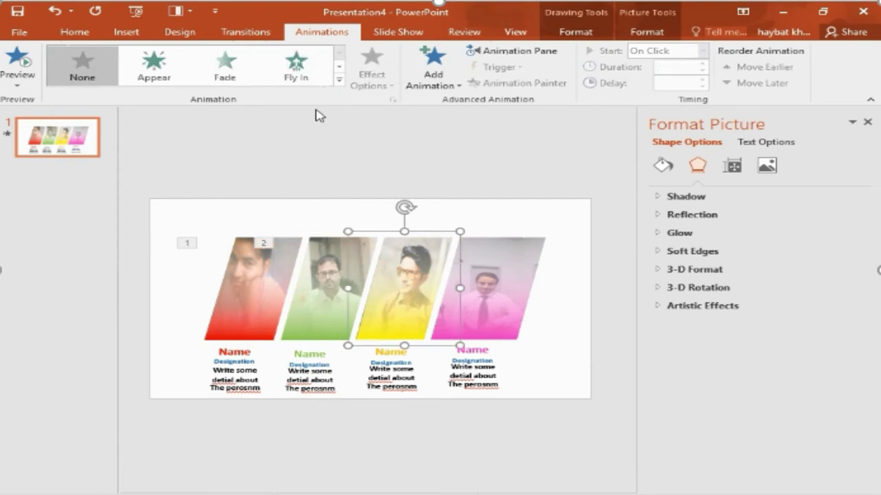
Apply the Zoom entrance effect to the yellow-tinted photo
left_click(338, 79)
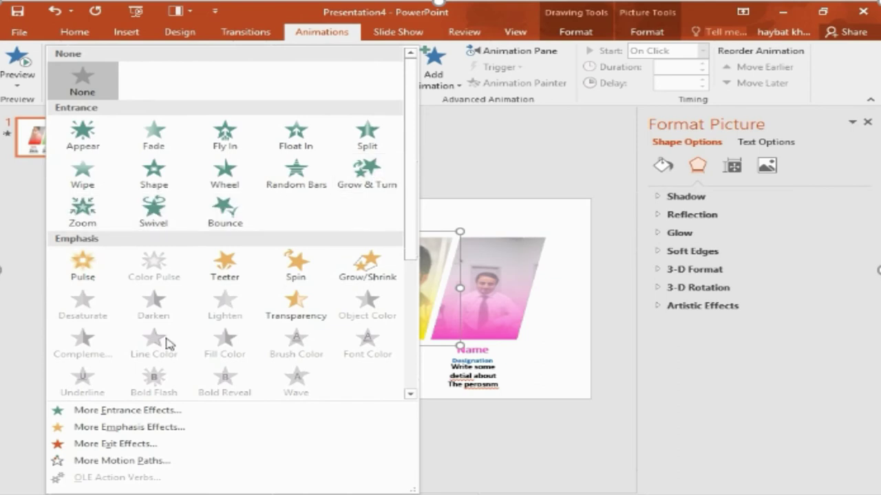
left_click(127, 411)
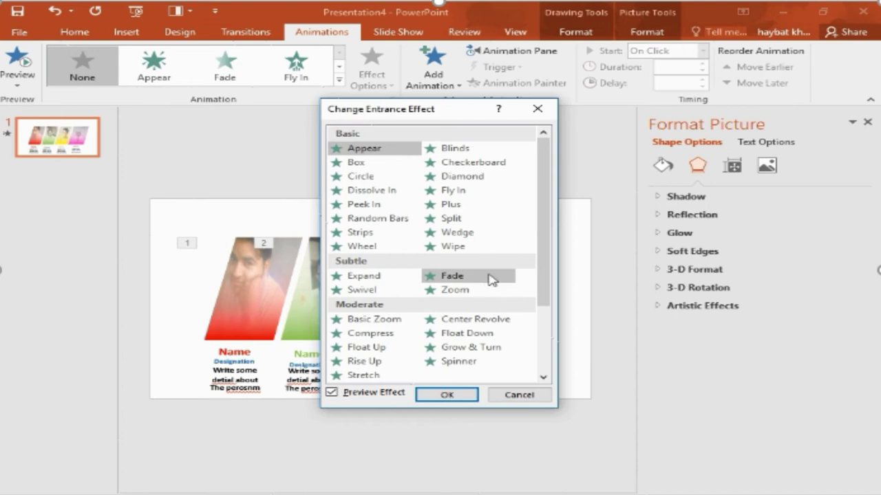
left_click_drag(543, 226, 560, 298)
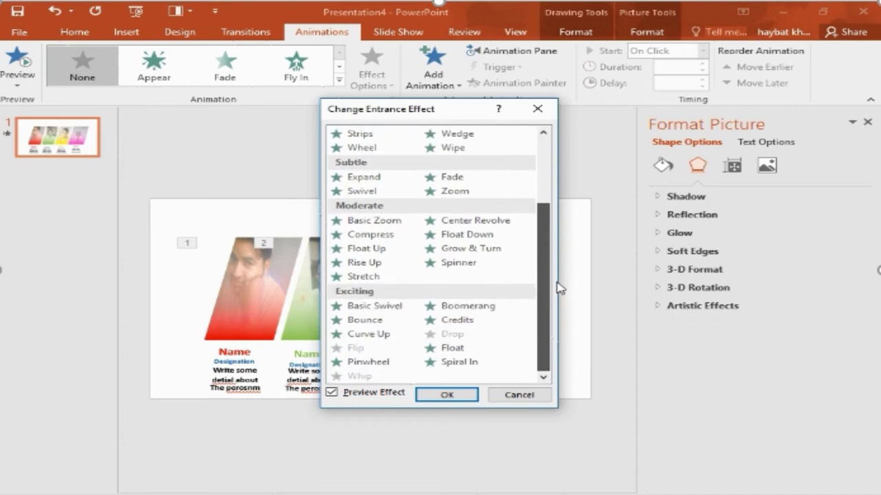
left_click(474, 191)
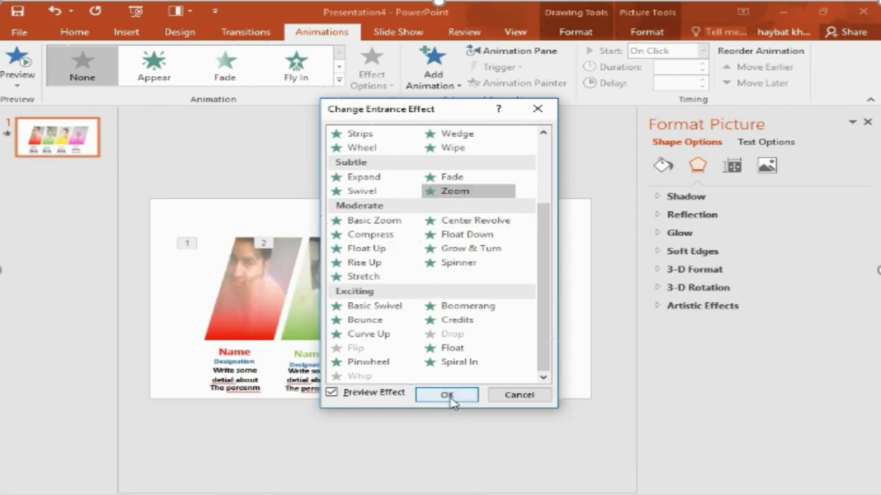
left_click(449, 395)
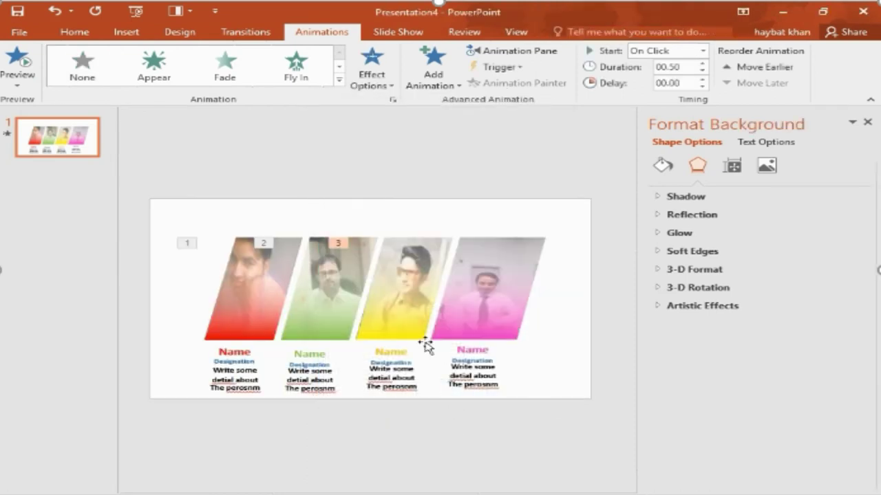
left_click(404, 296)
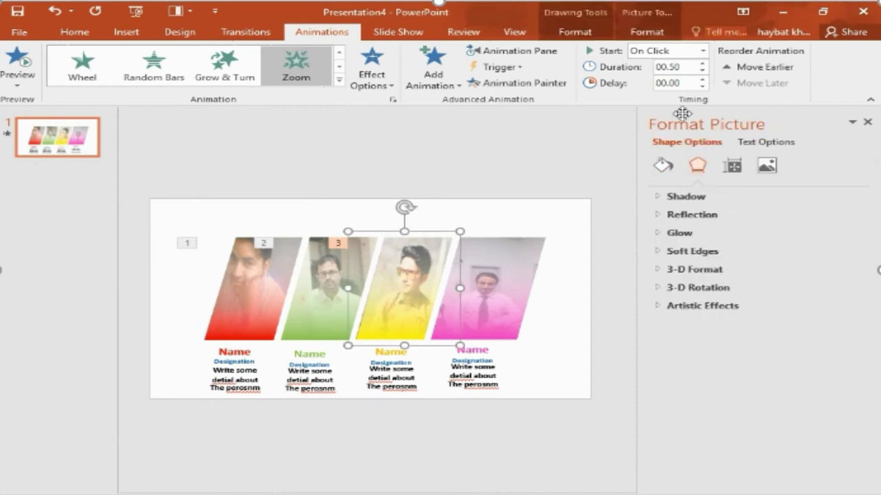
left_click(868, 123)
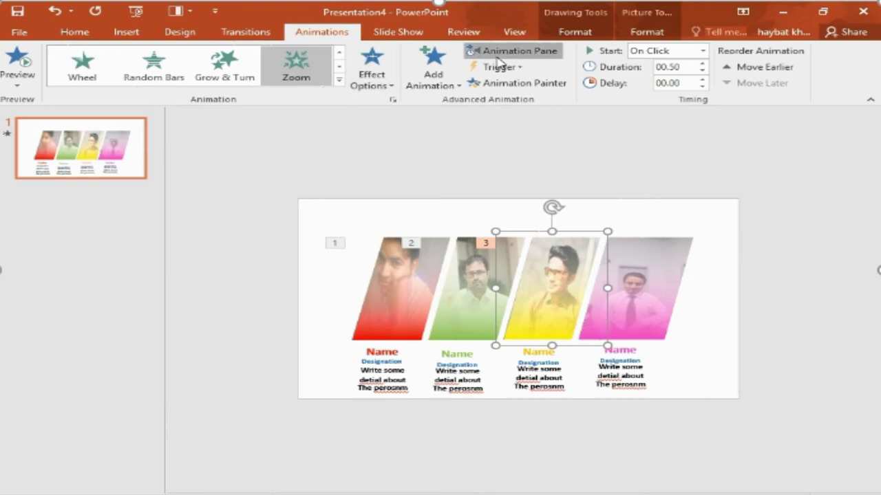
Review the third animation's Zoom settings in the Animation Pane and preview the sequence
left_click(492, 52)
double_click(762, 199)
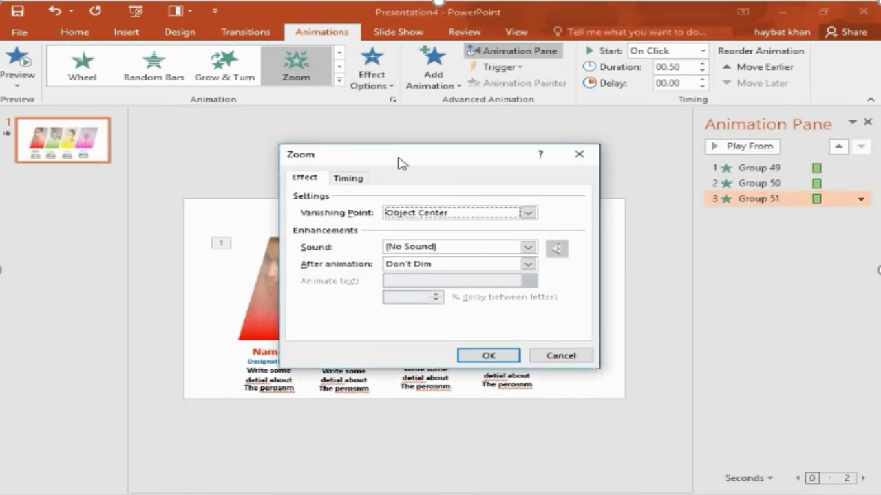
left_click_drag(395, 158, 549, 297)
left_click(590, 351)
left_click(731, 291)
left_click(730, 291)
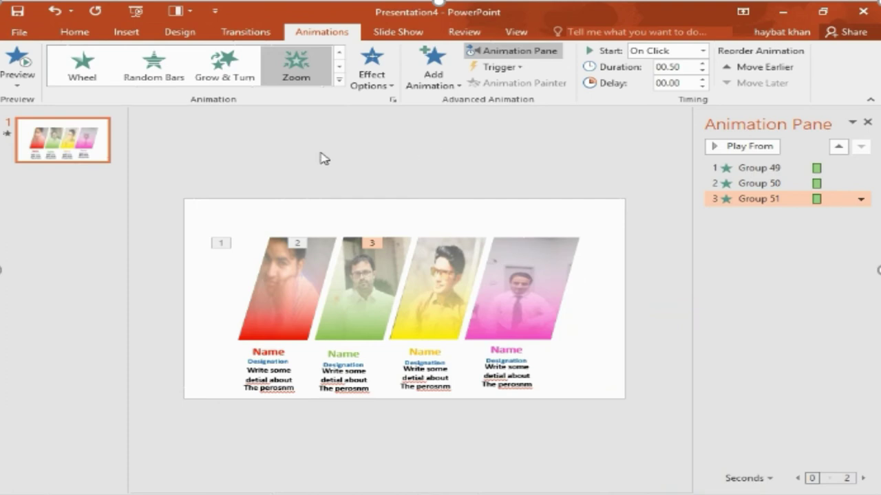
left_click(339, 82)
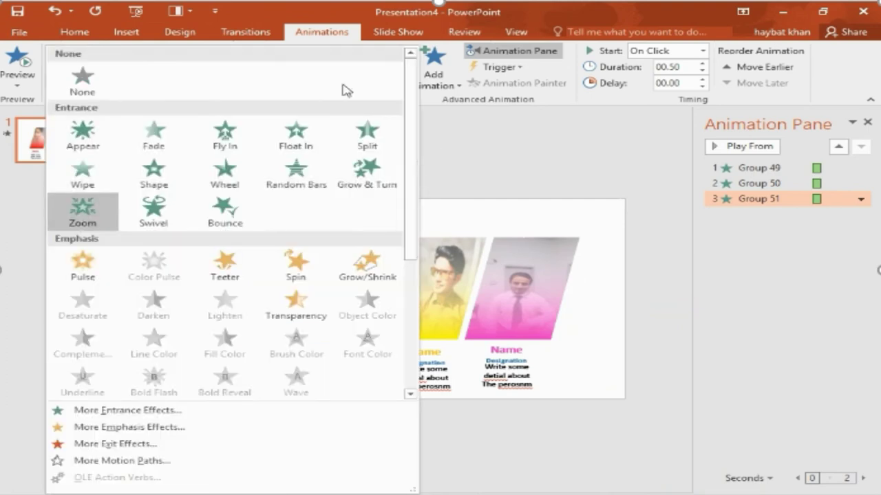
left_click(444, 158)
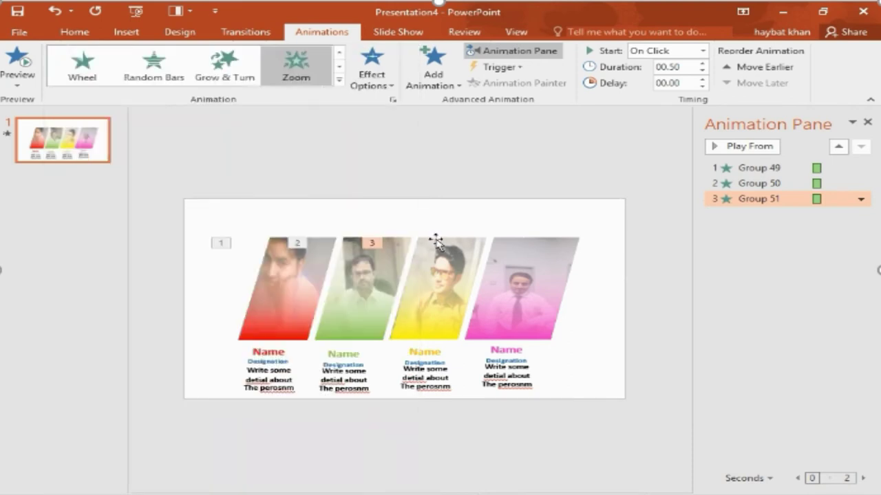
left_click(731, 148)
Give the pink photo a Zoom entrance with its vanishing point at Slide Center
left_click(511, 281)
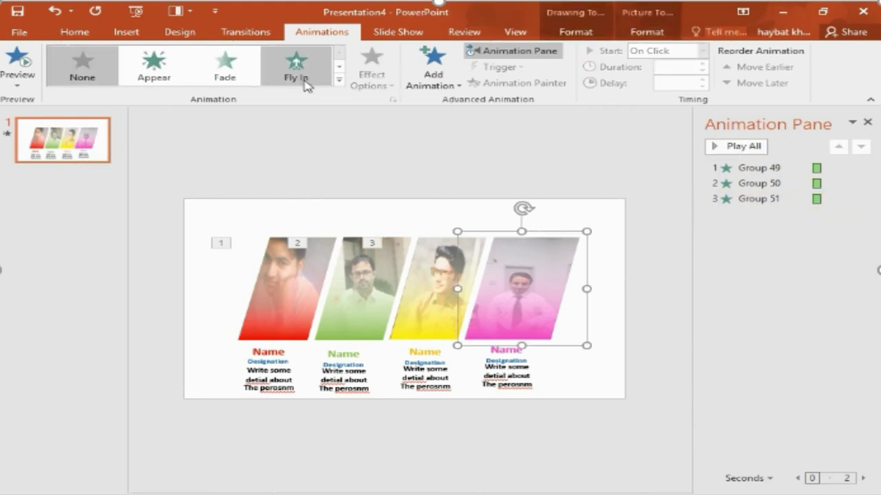
left_click(339, 80)
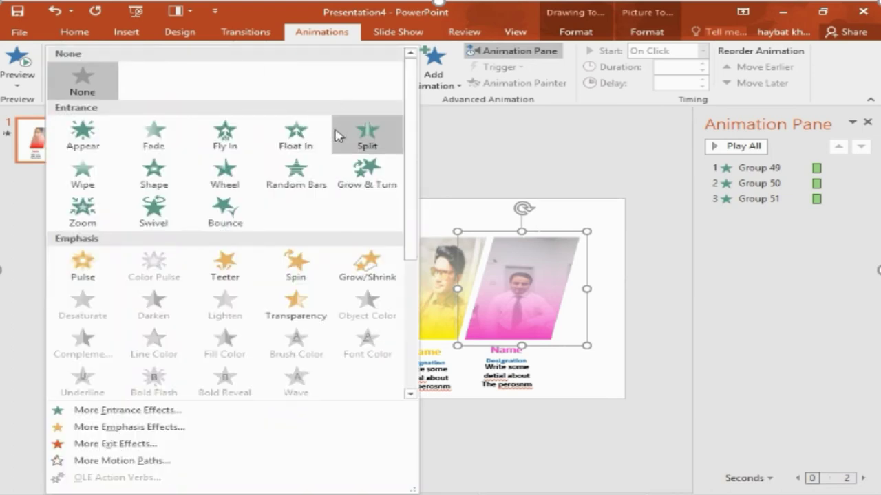
left_click(82, 213)
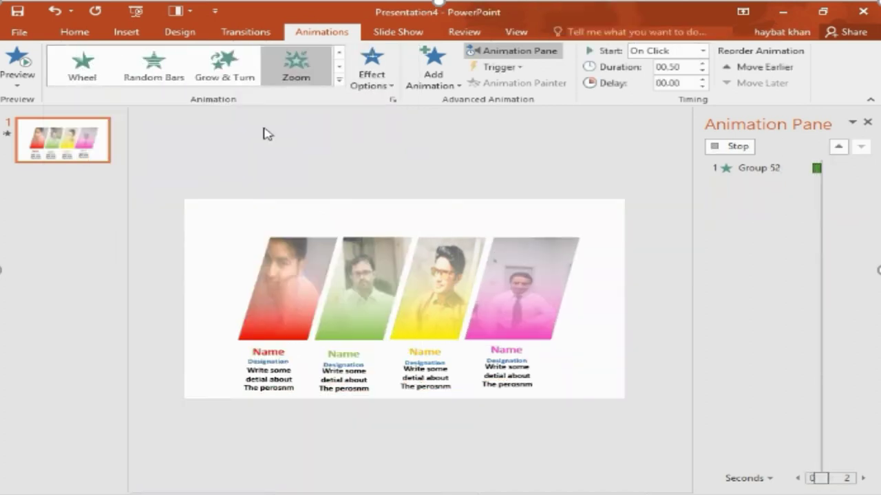
left_click(358, 81)
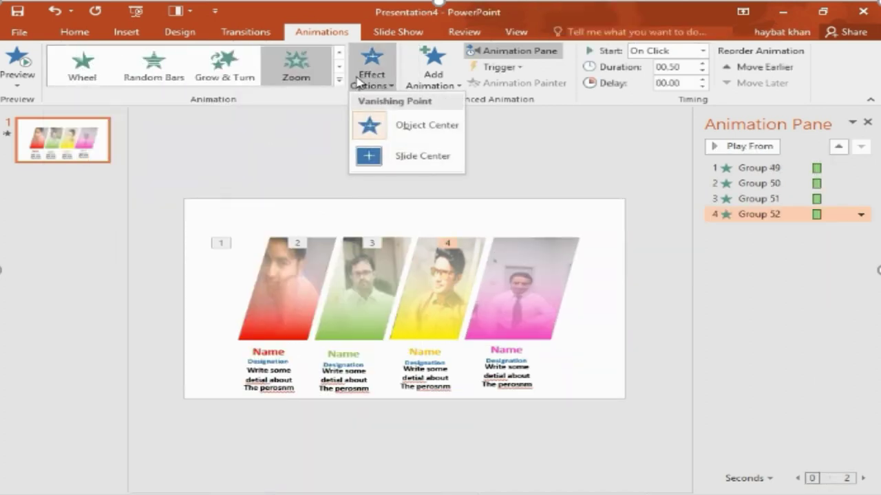
left_click(368, 155)
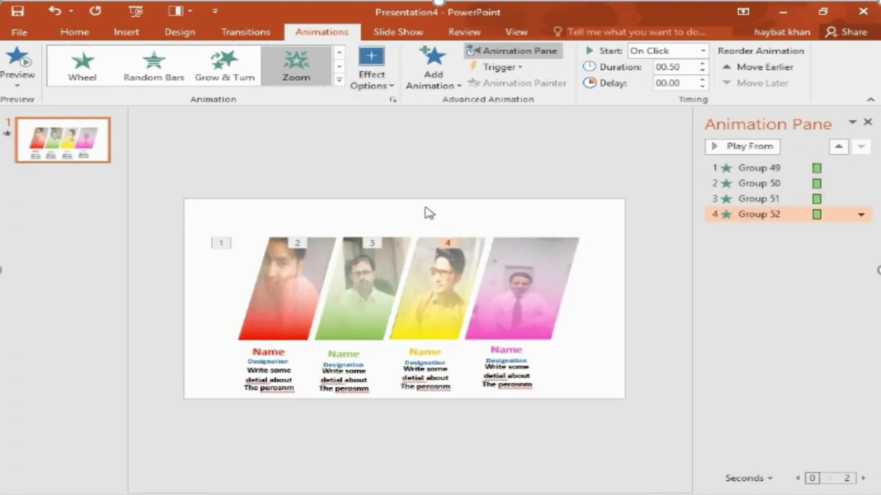
Check the pink photo's Zoom settings and timing, then play all four animations
double_click(742, 216)
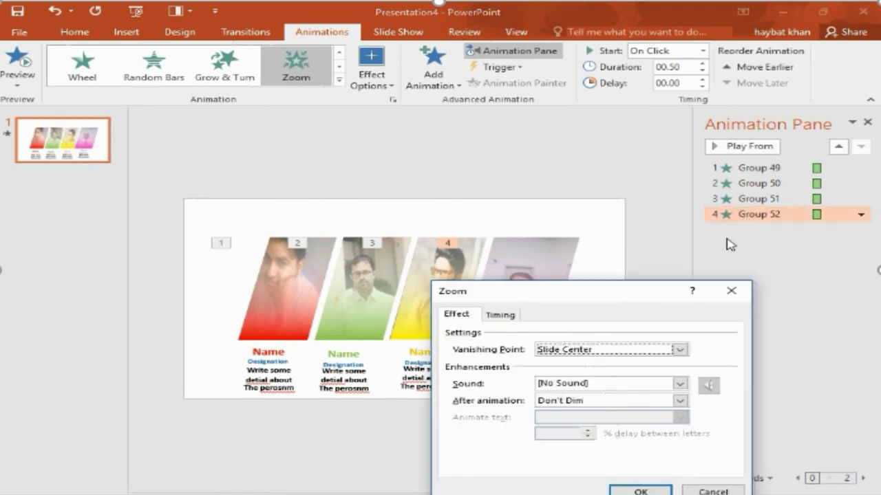
left_click(664, 352)
left_click(651, 382)
left_click(505, 324)
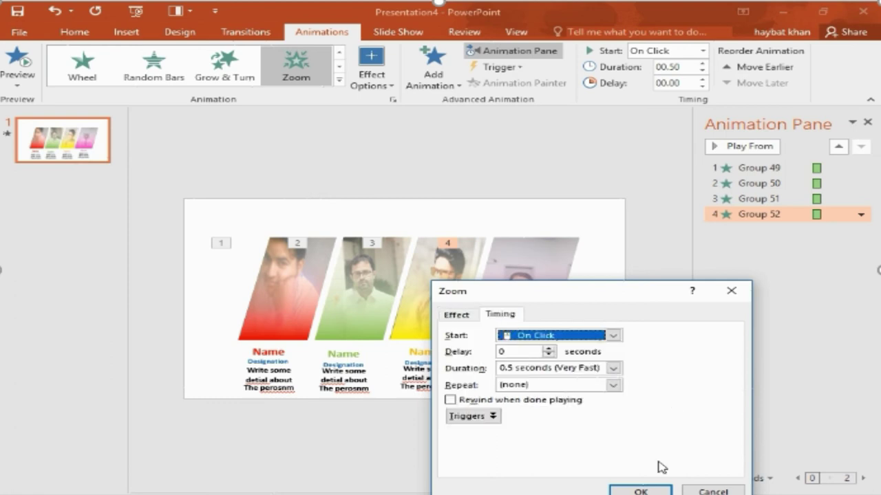
left_click(643, 491)
left_click(748, 148)
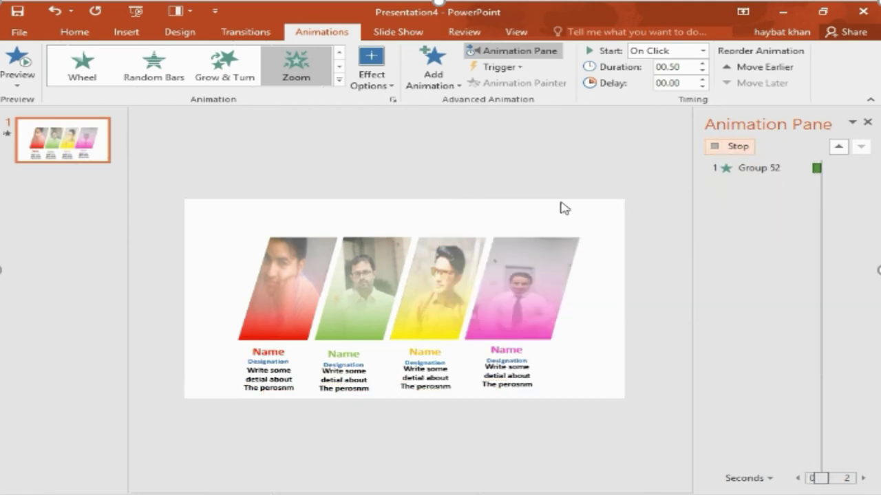
left_click(727, 148)
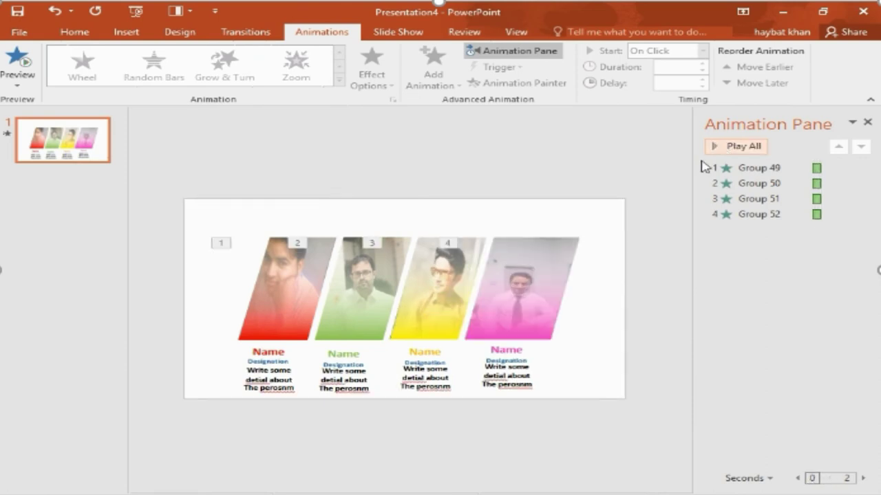
Make the red photo's Name text Float In and its designation/description text Fly In
left_click(262, 356)
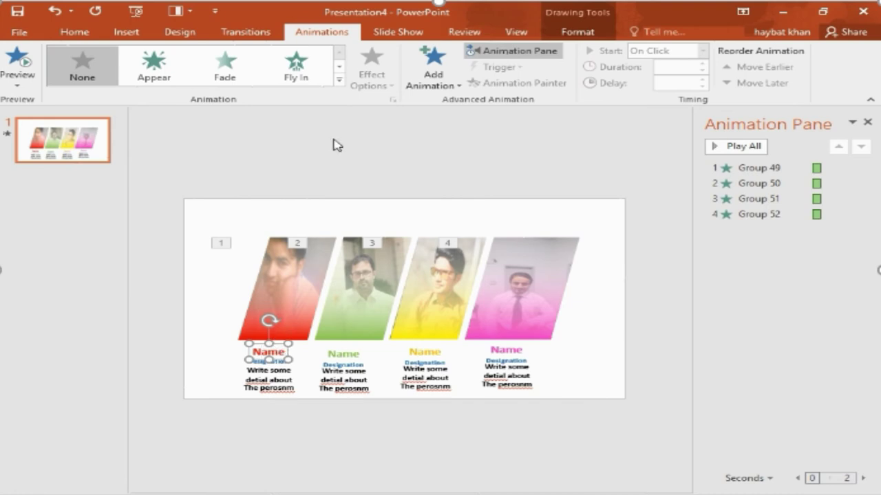
left_click(338, 81)
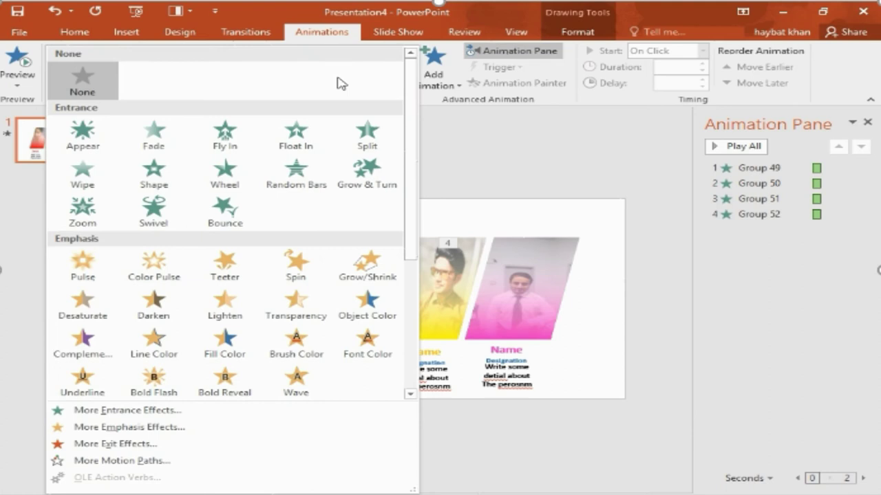
left_click(300, 138)
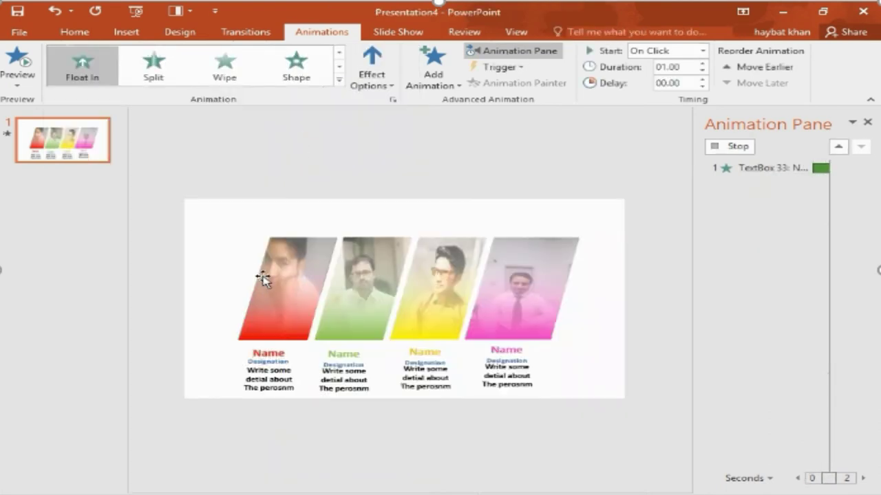
left_click(276, 365)
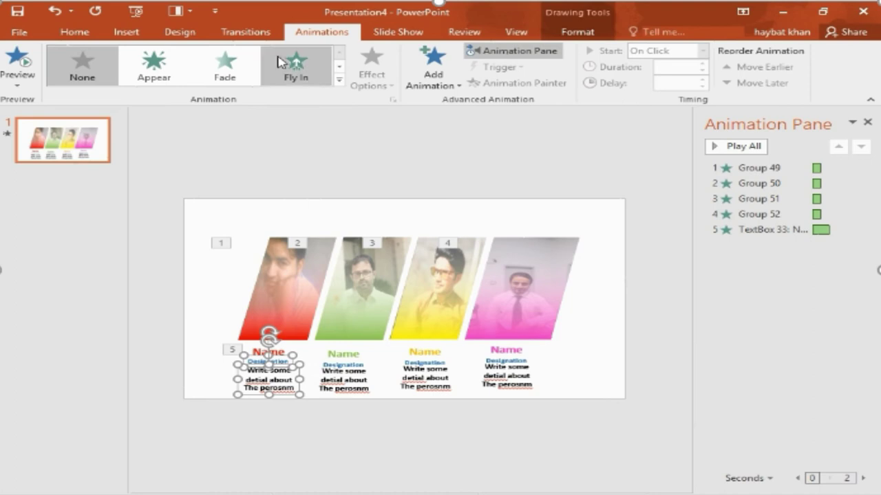
left_click(300, 74)
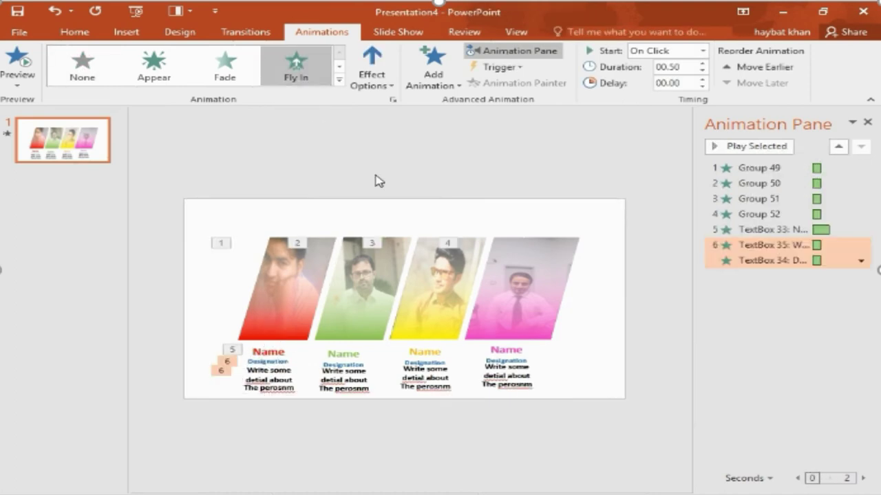
Give the green and yellow photo zooms 0.75 s duration and 0.25 s delay, yellow starting After Previous
left_click(776, 184)
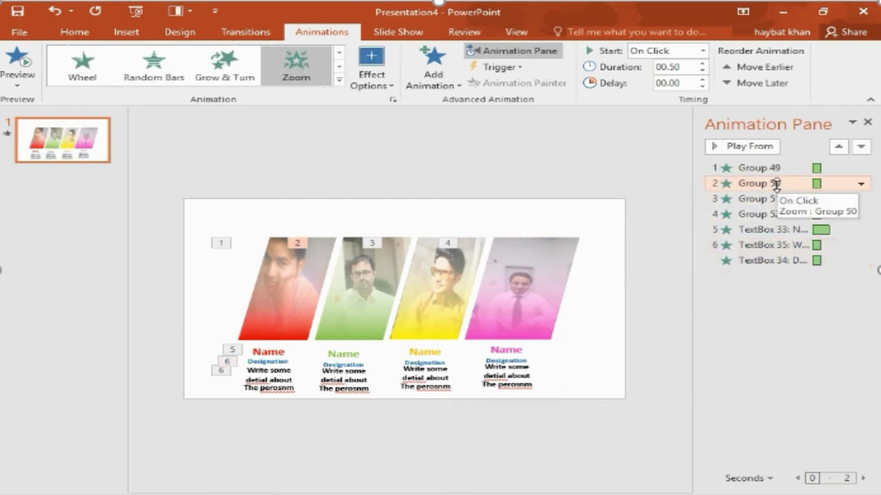
left_click(702, 63)
left_click(702, 79)
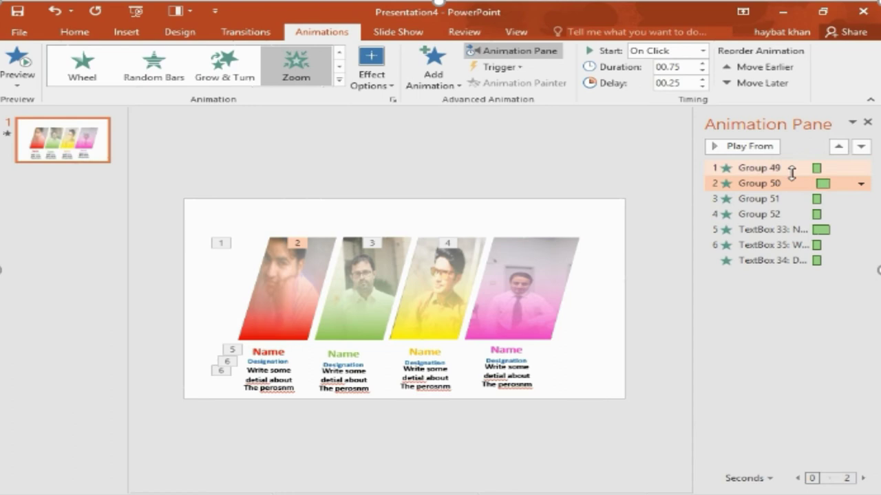
left_click(792, 199)
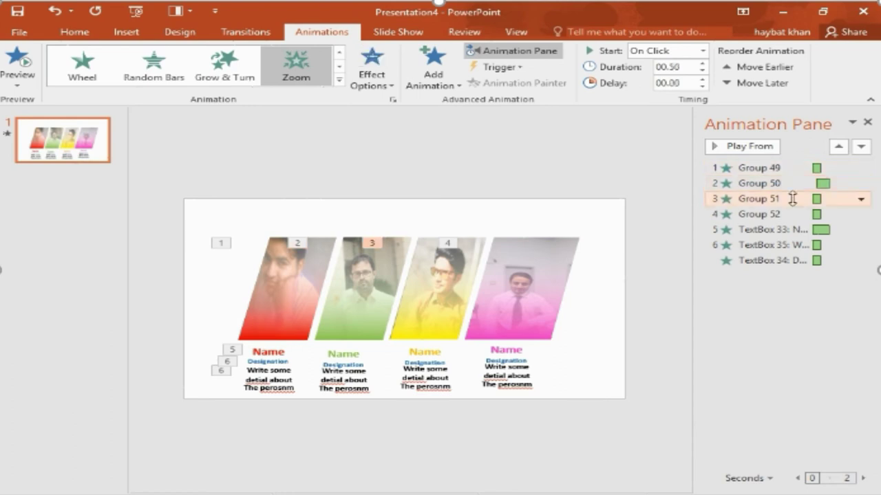
left_click(702, 51)
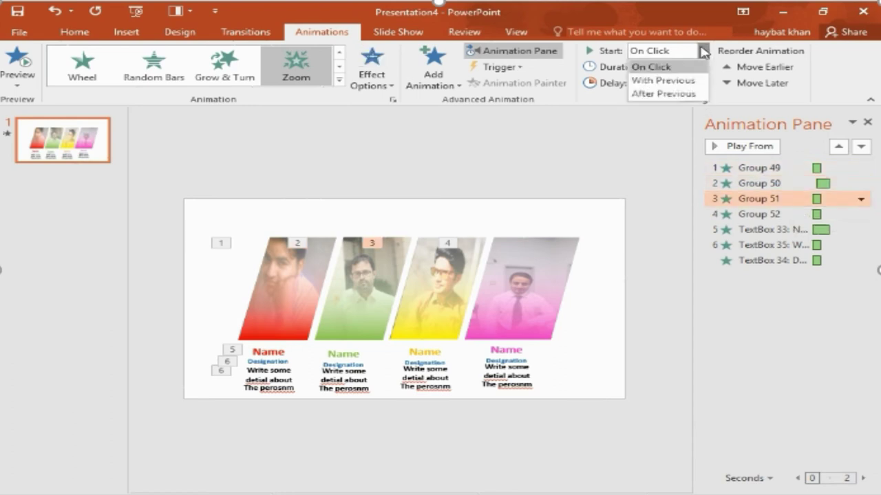
left_click(683, 94)
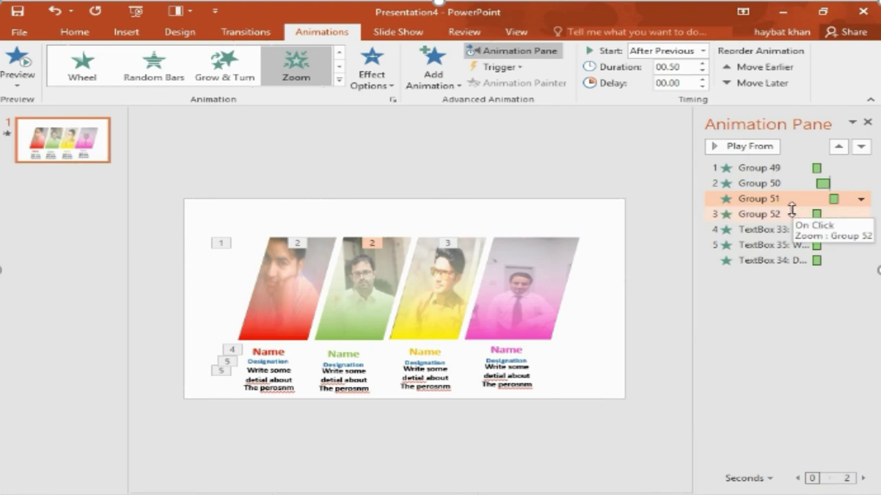
left_click(701, 63)
left_click(701, 79)
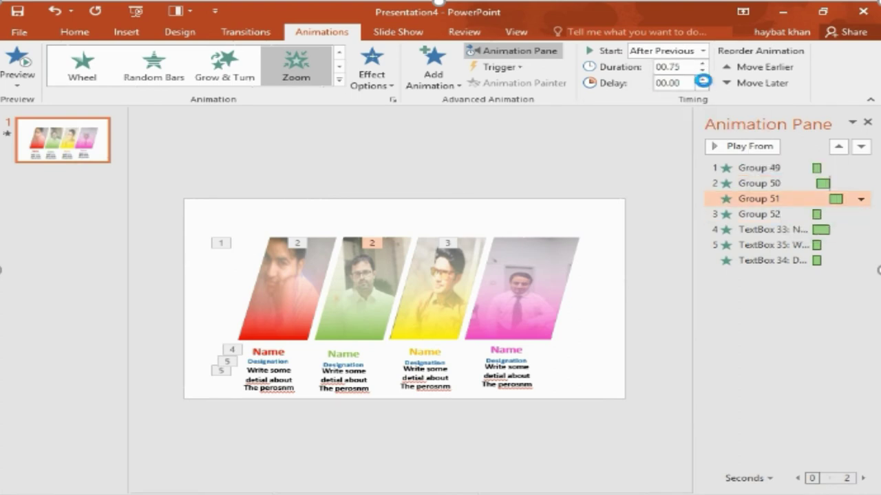
Set the pink photo's zoom to start After Previous with a 0.75 s duration
left_click(788, 214)
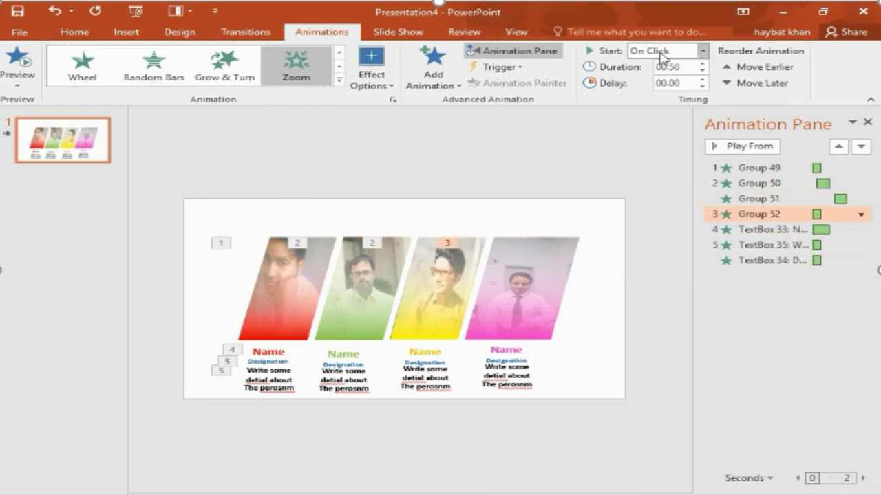
left_click(702, 53)
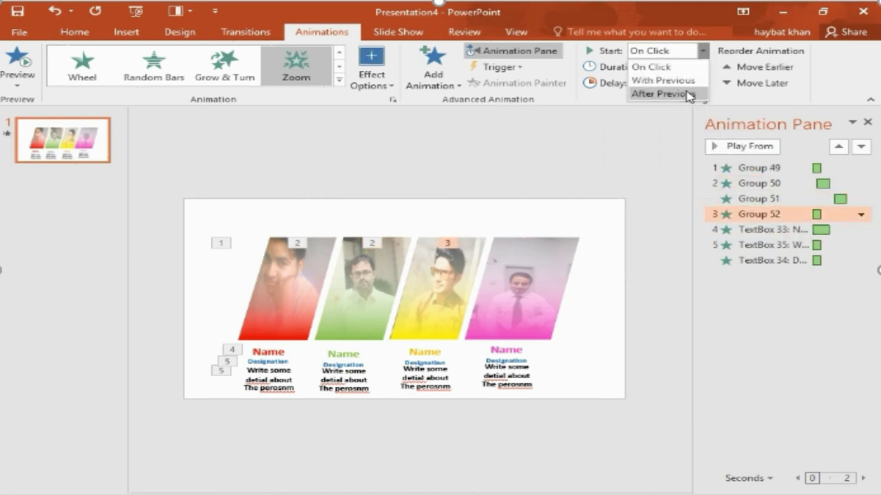
left_click(689, 94)
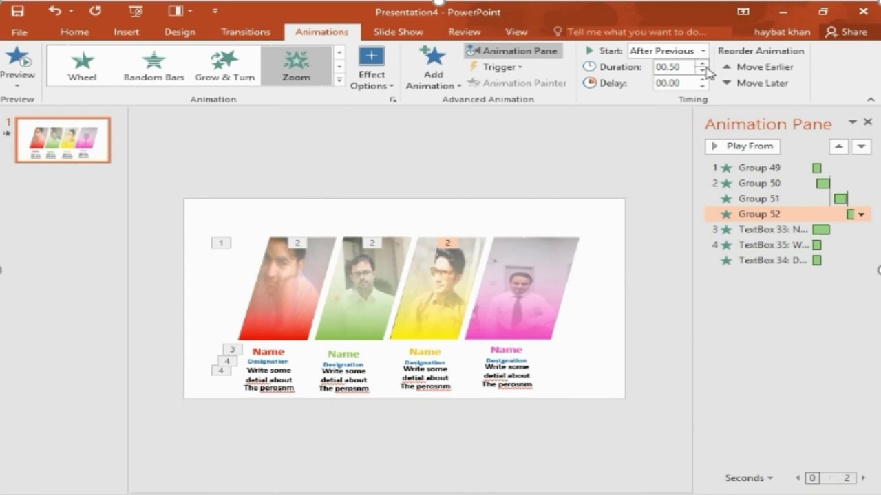
left_click(701, 63)
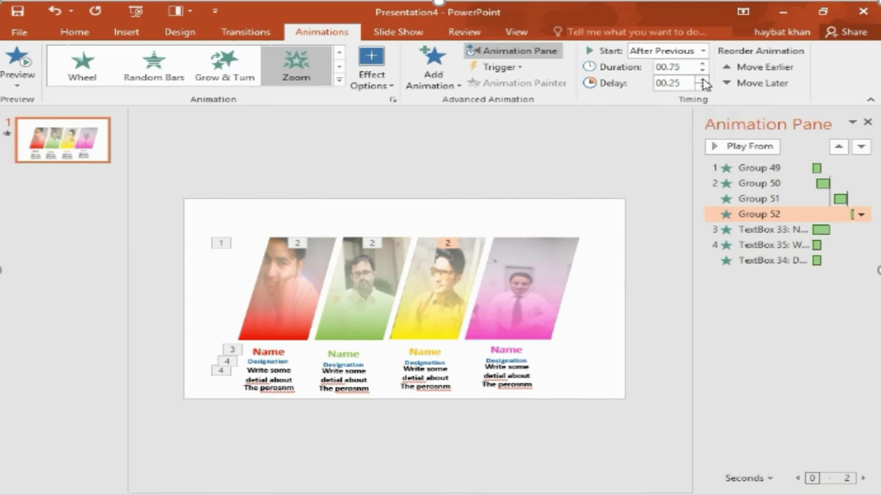
left_click(770, 229)
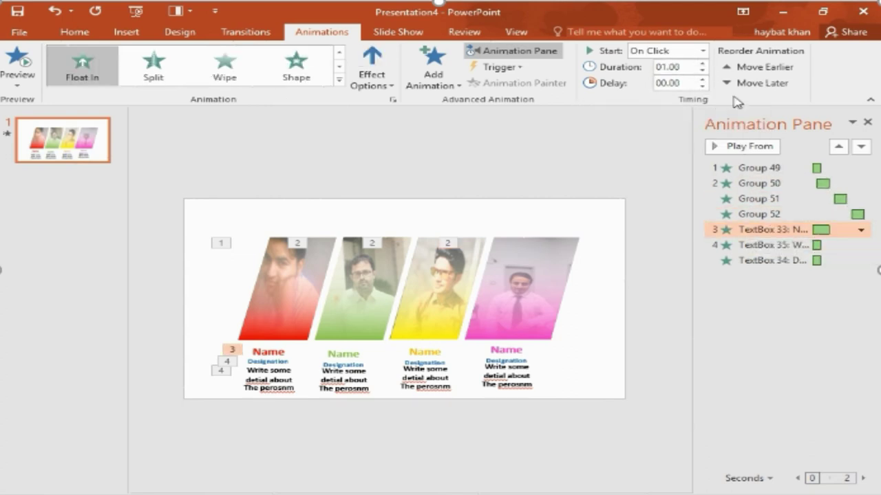
Start the red Name and description After Previous, description lasting 0.75 s with 0.25 s delay
left_click(703, 51)
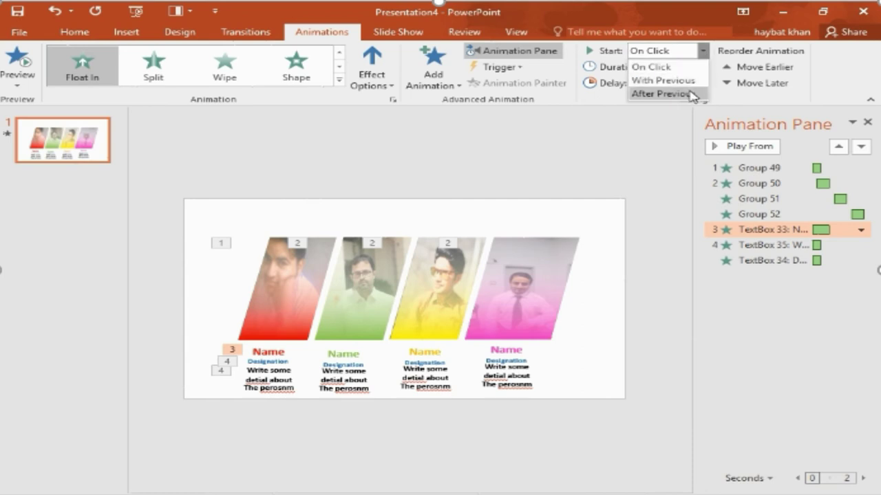
left_click(692, 95)
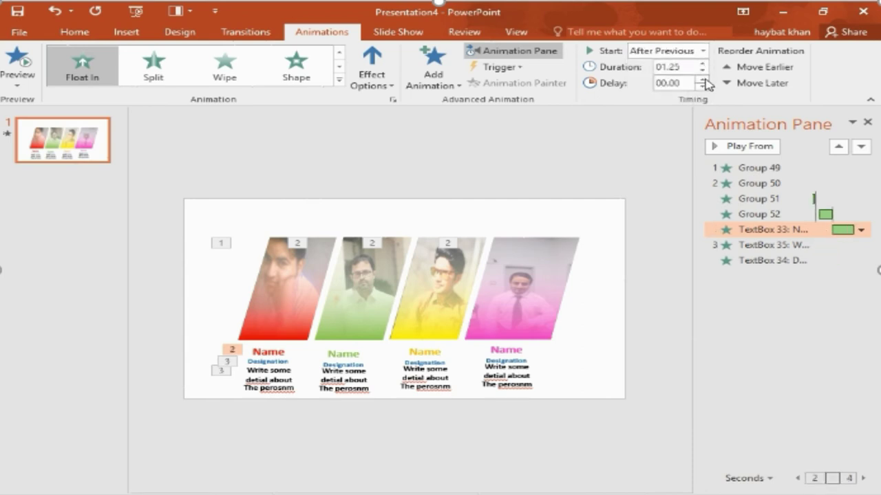
left_click(776, 246)
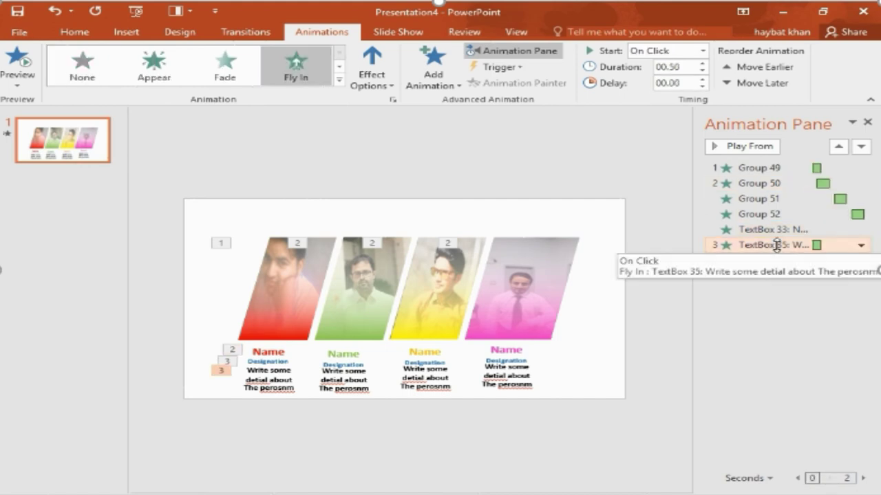
left_click(703, 51)
left_click(685, 93)
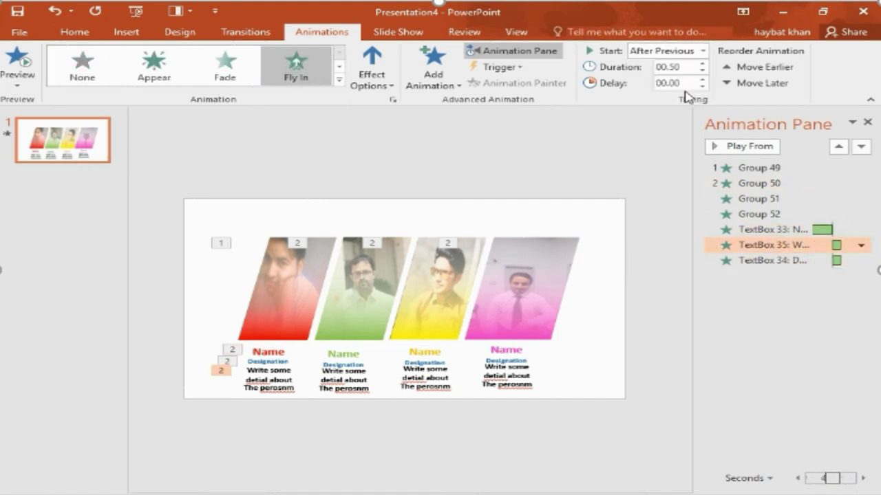
left_click(703, 63)
left_click(702, 79)
Preview the slide's full animation sequence with Play All
left_click(742, 262)
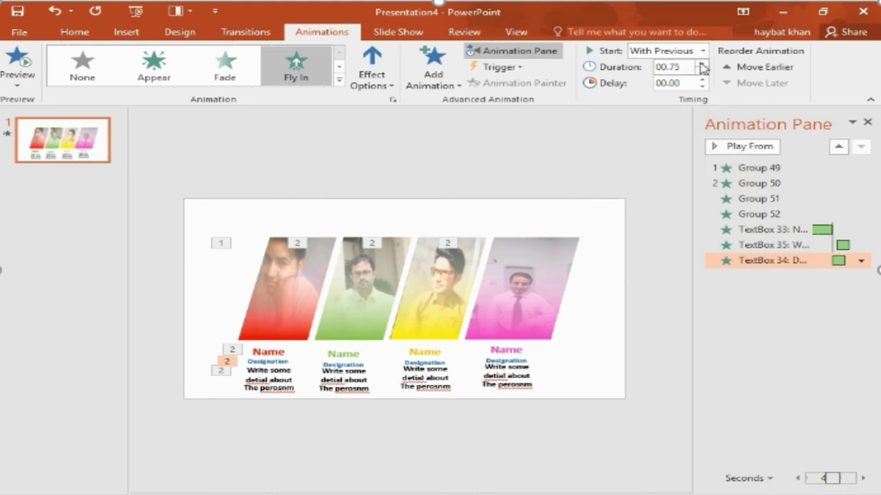
left_click(618, 236)
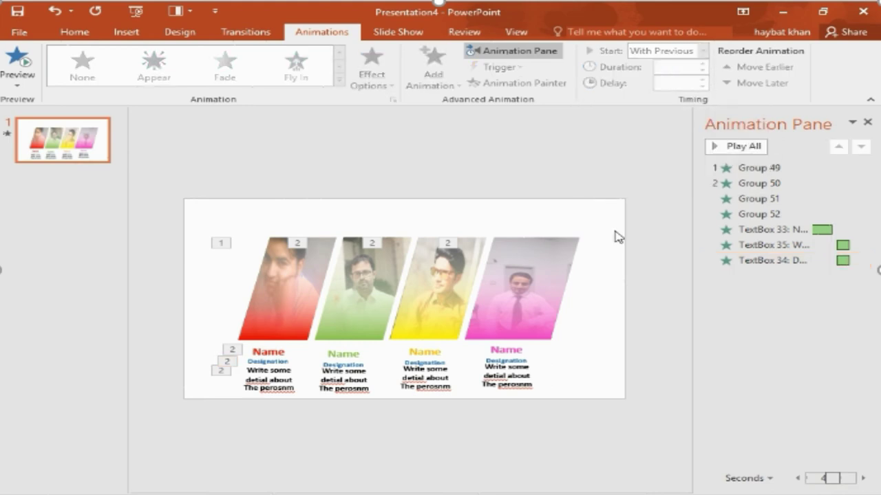
left_click(728, 144)
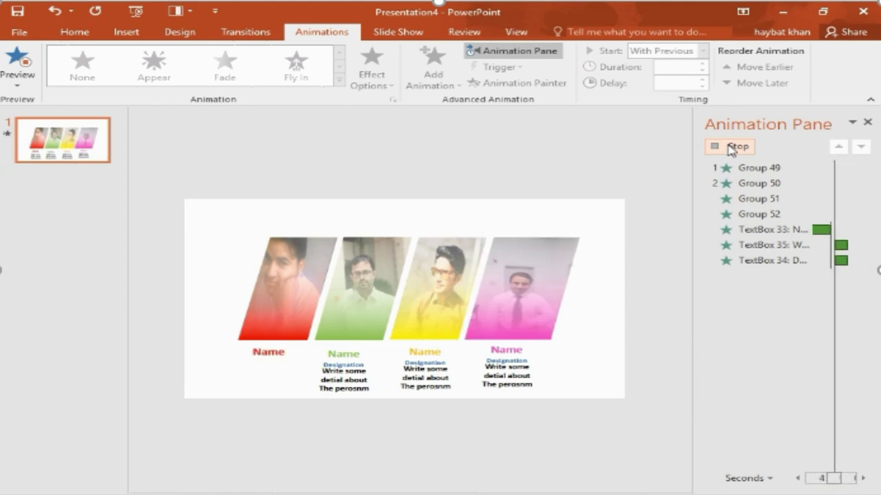
left_click(366, 280)
Use Animation Painter to copy the red photo's zoom, Name float-in and description fly-in onto the green column
left_click(252, 305)
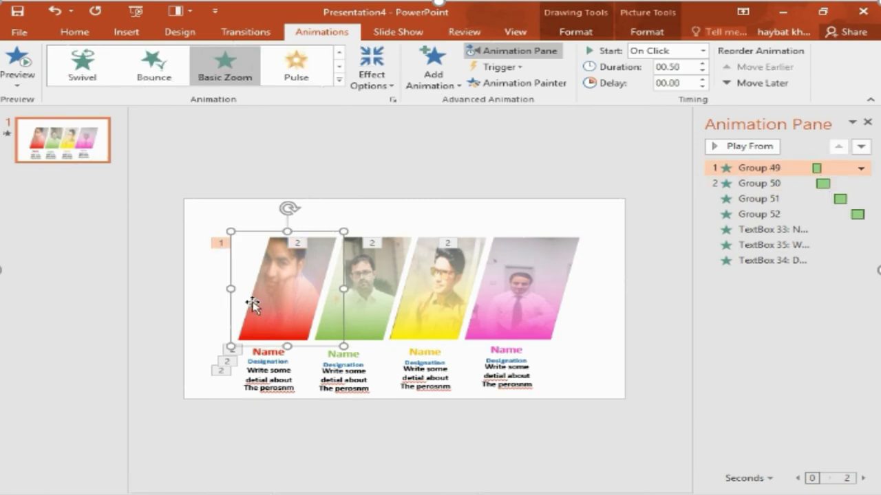
left_click(518, 84)
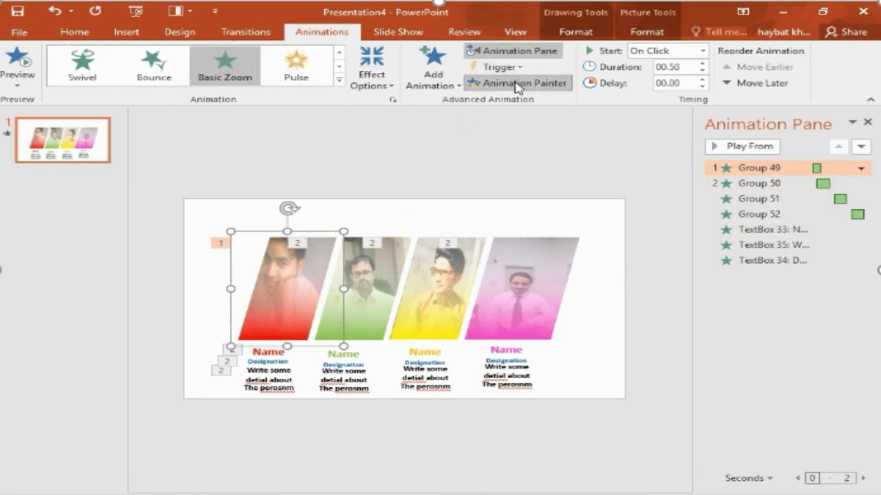
left_click(389, 273)
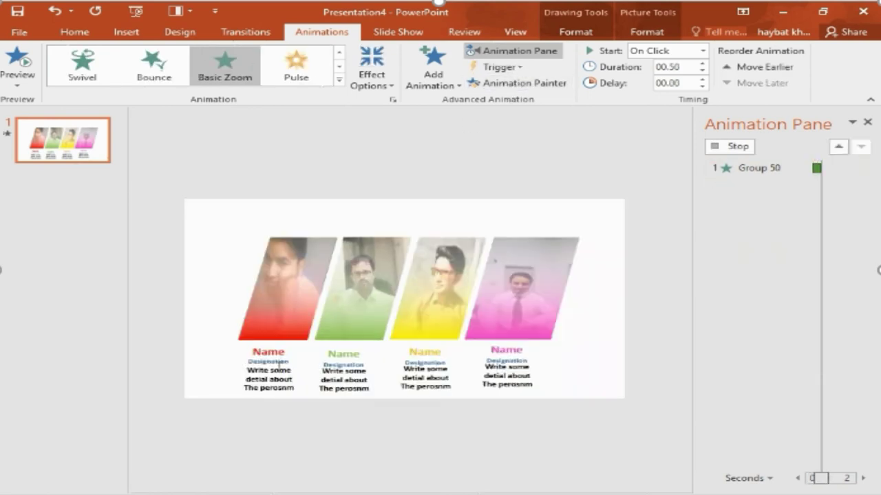
left_click(275, 355)
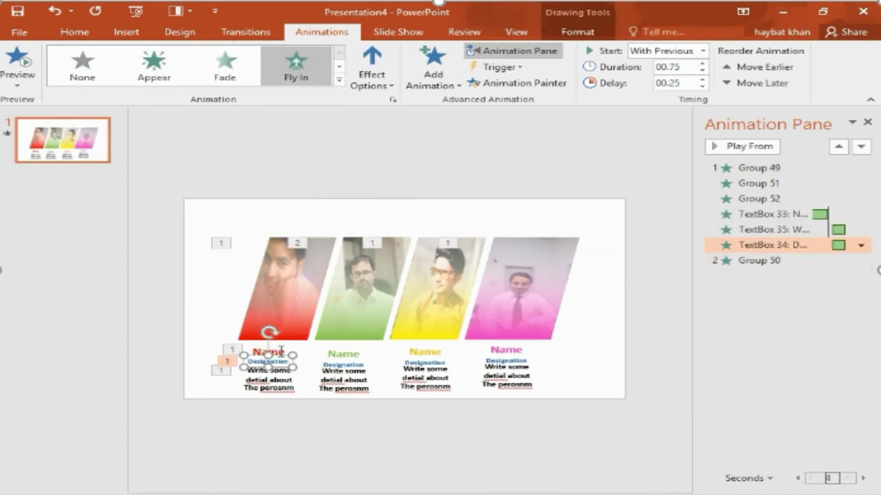
left_click(277, 352)
left_click(507, 86)
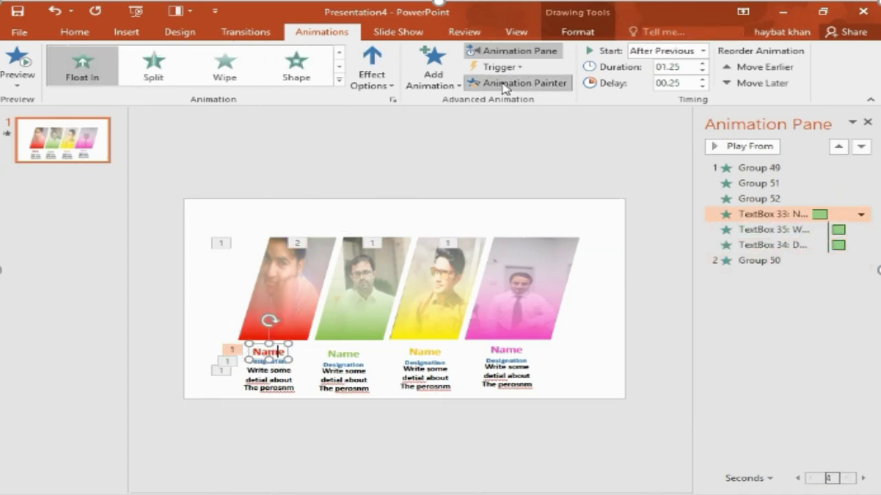
left_click(351, 355)
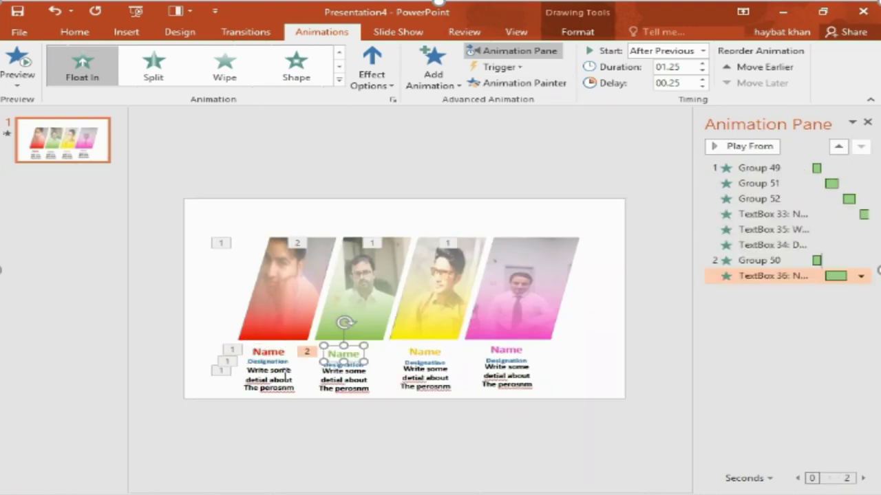
left_click(286, 372)
left_click(519, 84)
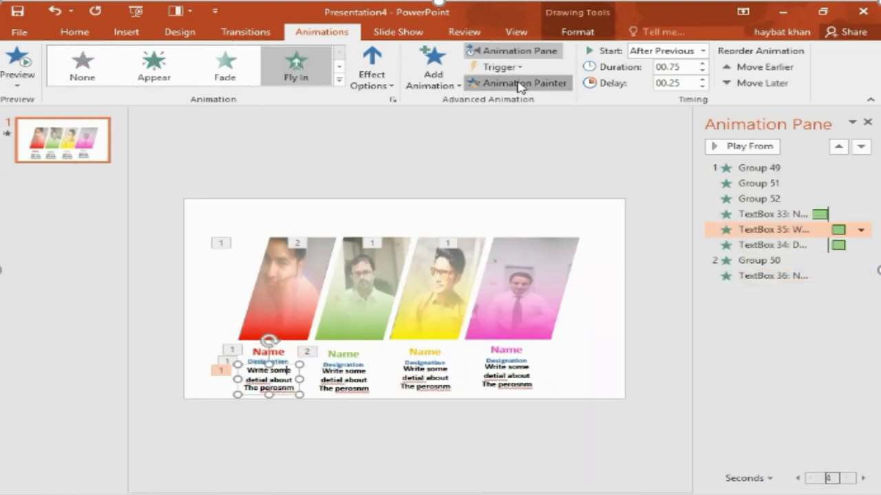
left_click(344, 384)
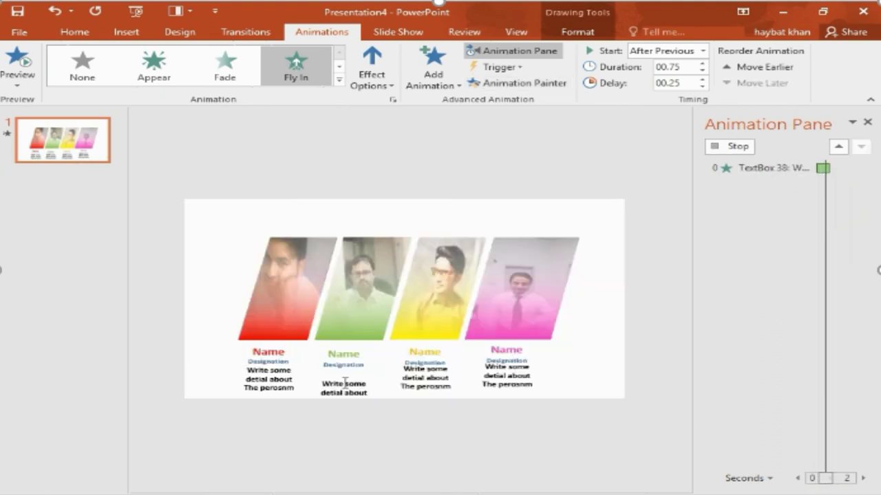
Paint the green photo's zoom and green Name's float-in onto the yellow photo and Name
left_click(448, 299)
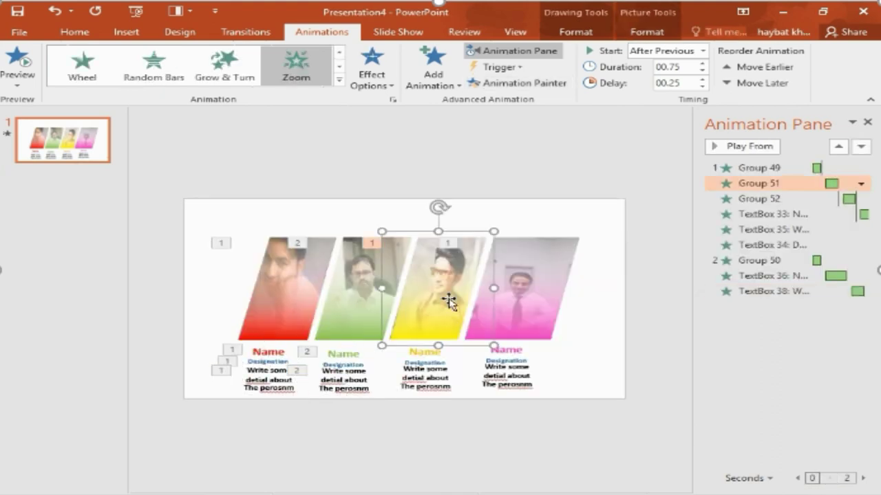
left_click(348, 289)
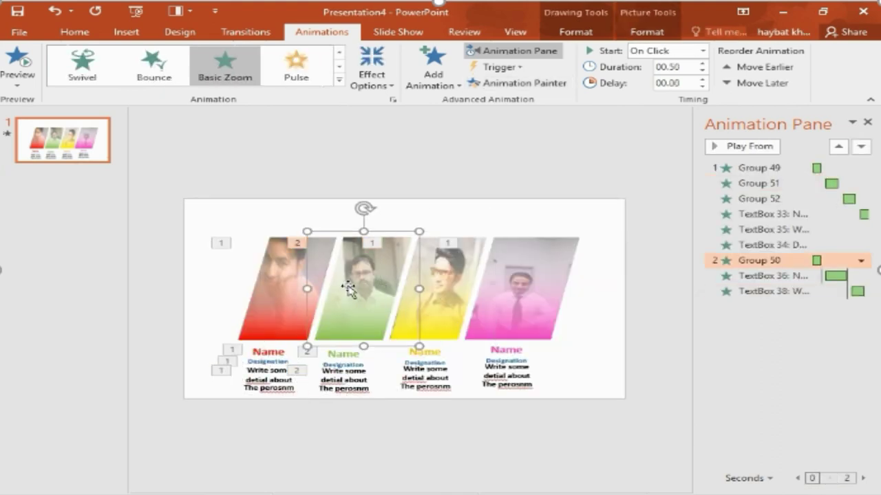
left_click(494, 84)
left_click(449, 298)
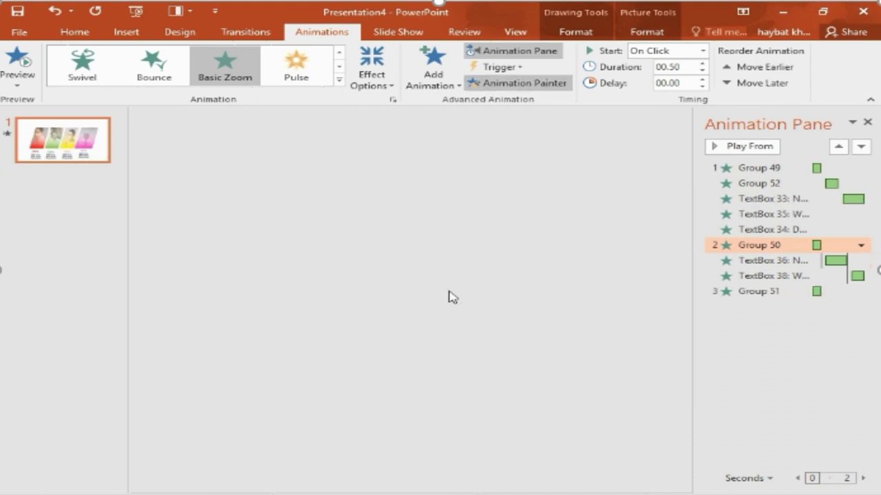
left_click(421, 352)
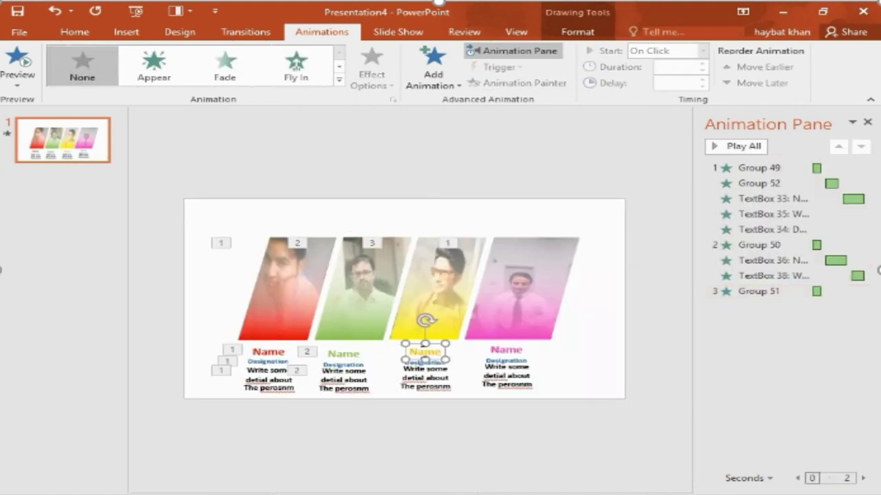
left_click(337, 353)
left_click(517, 84)
left_click(435, 354)
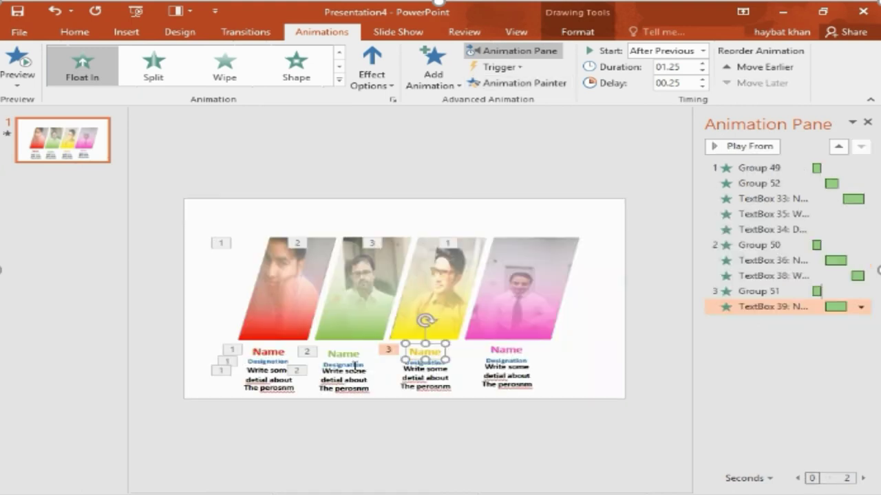
Copy the red designation text's animation onto the green column's description text
left_click(355, 370)
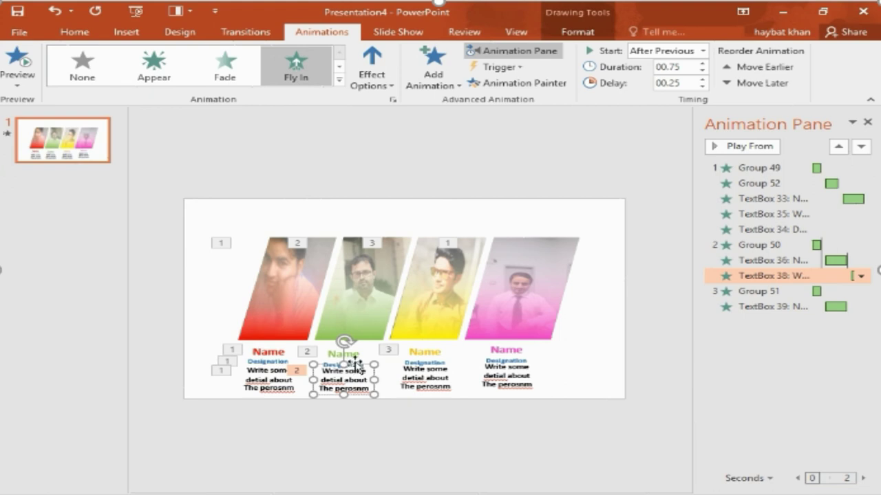
left_click(355, 363)
left_click(344, 379)
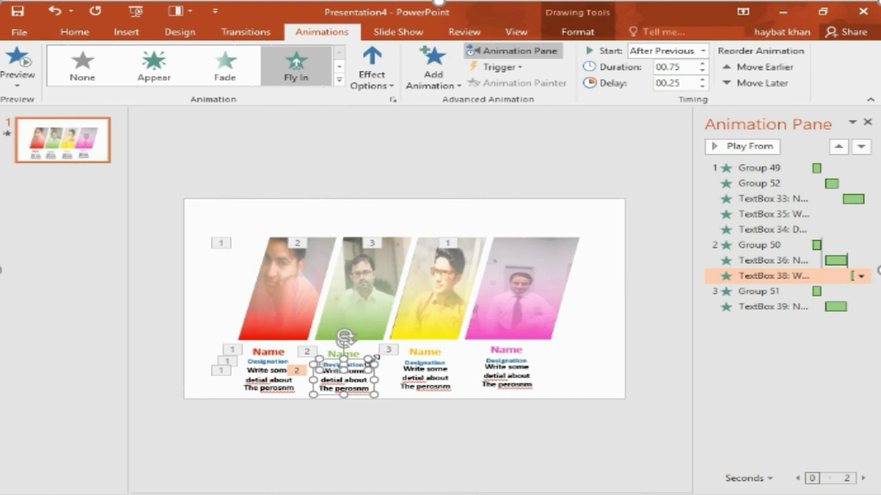
left_click(394, 377)
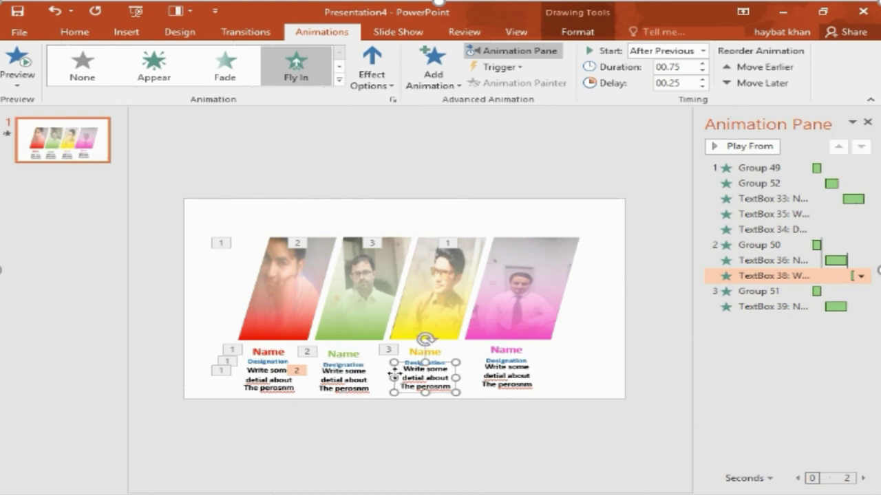
left_click(358, 362)
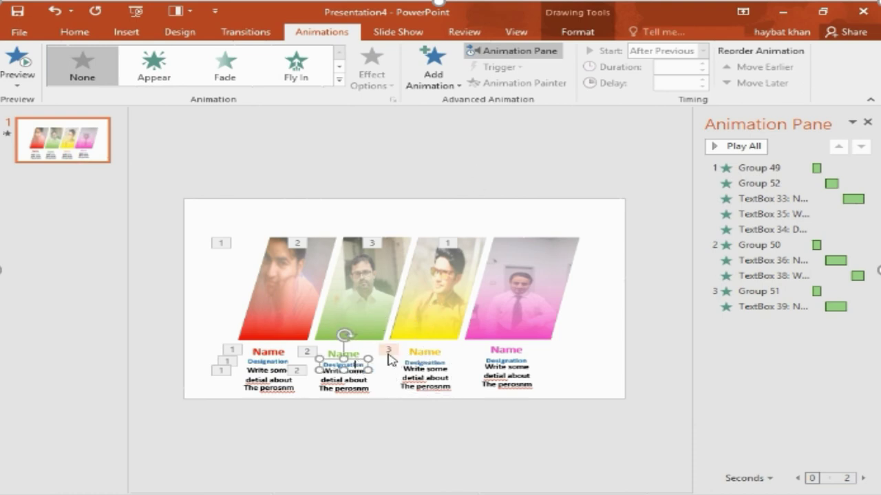
left_click(344, 380)
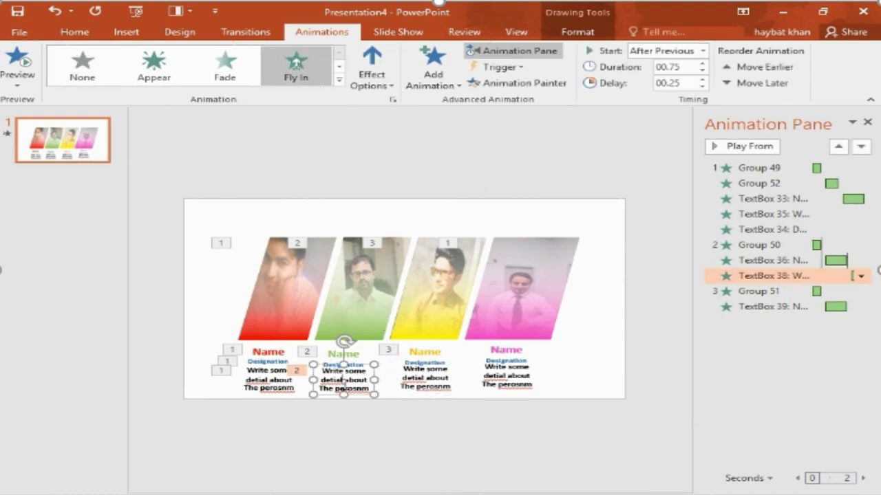
left_click(277, 359)
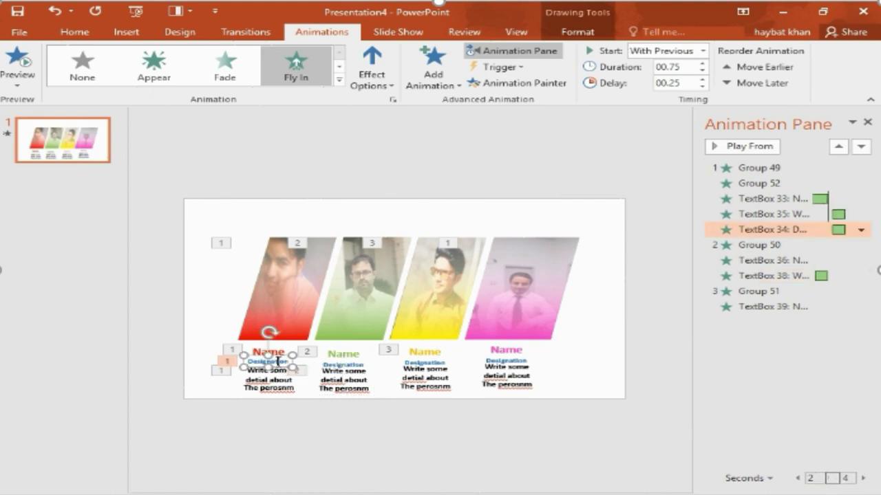
left_click(511, 83)
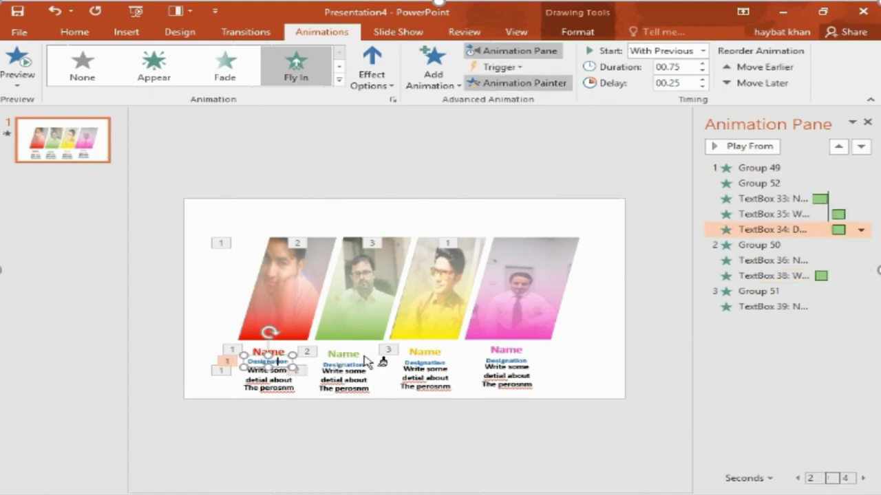
left_click(346, 379)
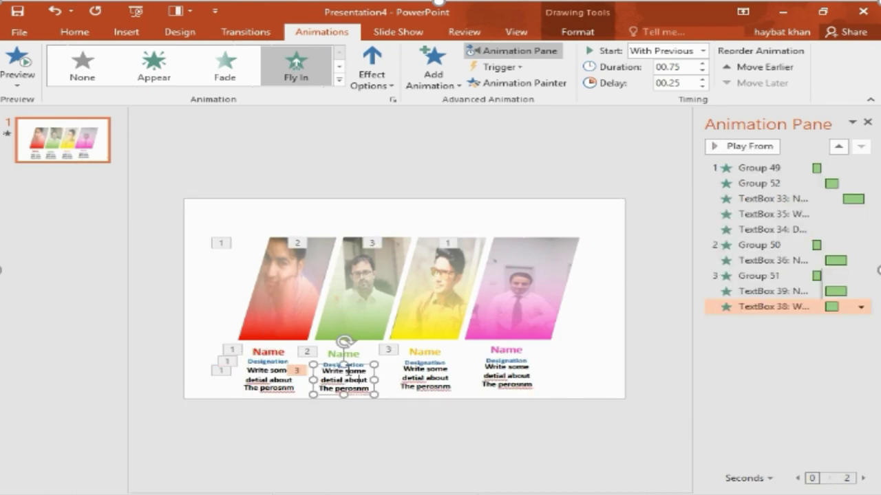
Paint the green description's fly-in animation onto the yellow description text
left_click(511, 83)
left_click(436, 370)
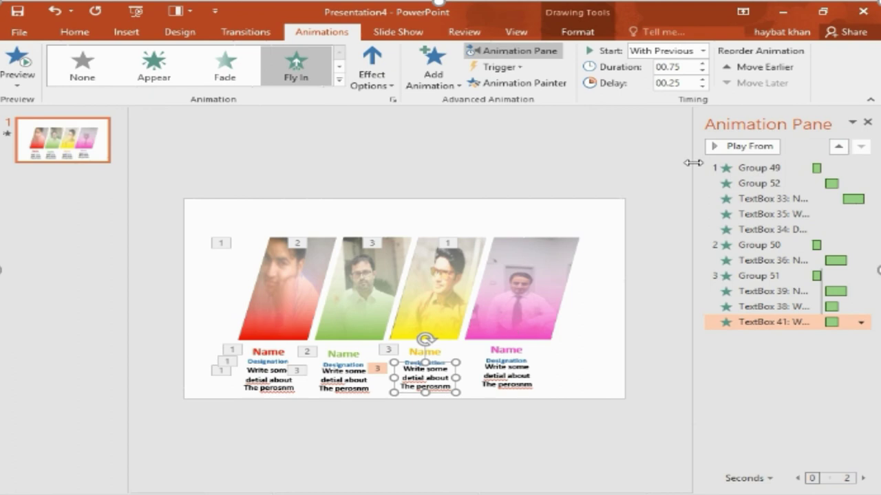
left_click(444, 298)
left_click(523, 83)
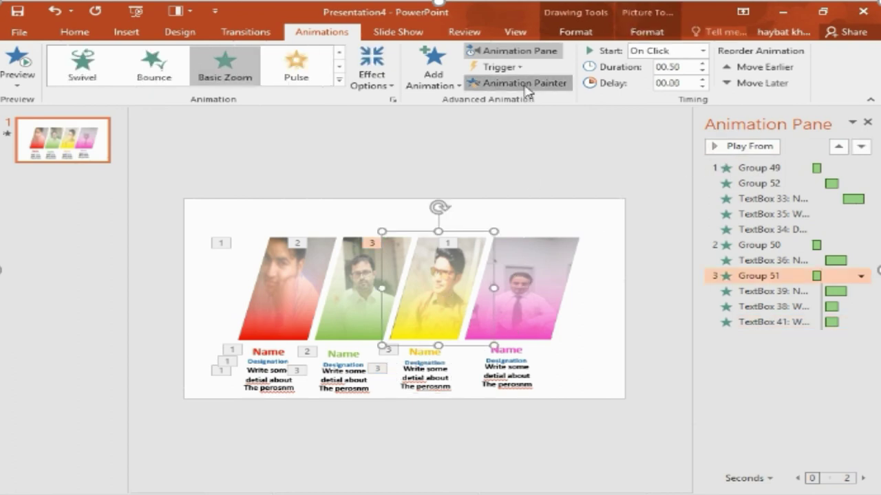
Apply the zoom to the pink photo and paint the yellow Name's float-in onto the pink Name
left_click(527, 249)
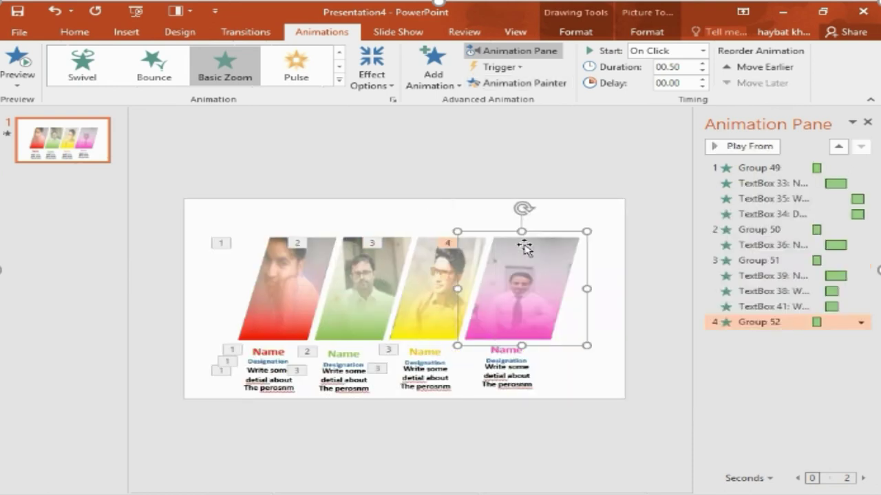
left_click(435, 352)
left_click(559, 84)
left_click(510, 353)
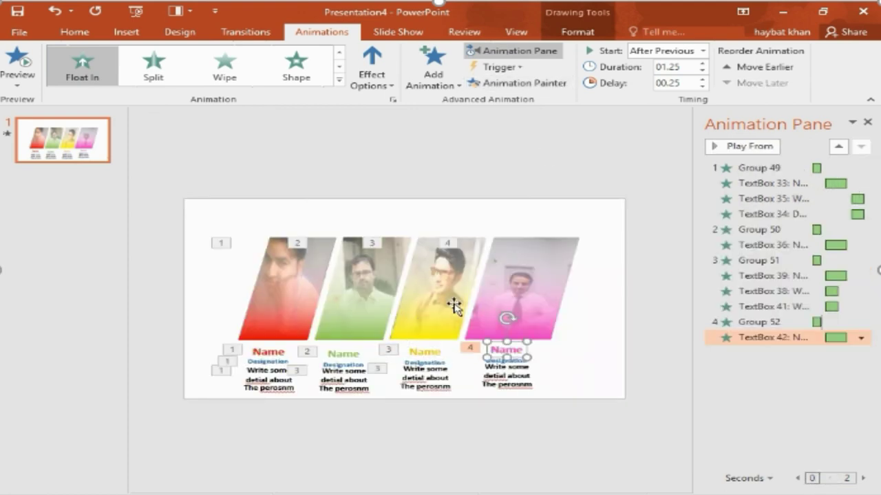
Paint the yellow description's fly-in animation onto the pink description text
left_click(431, 365)
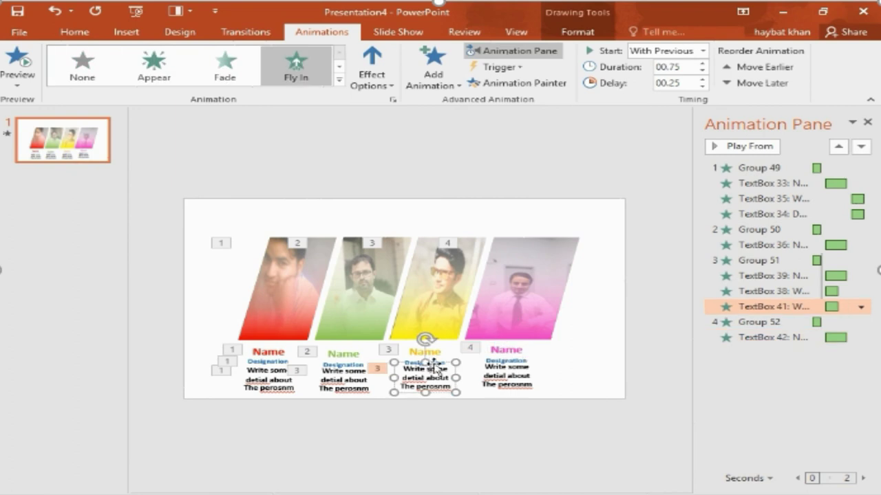
left_click(513, 83)
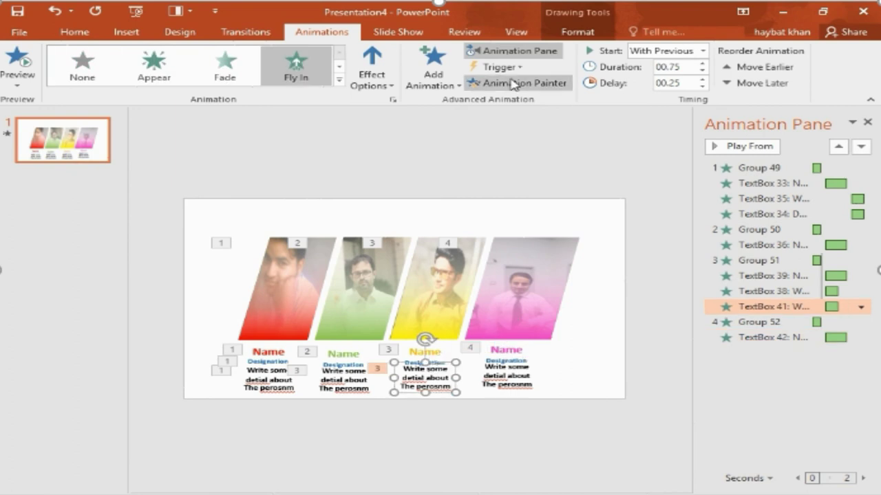
left_click(513, 371)
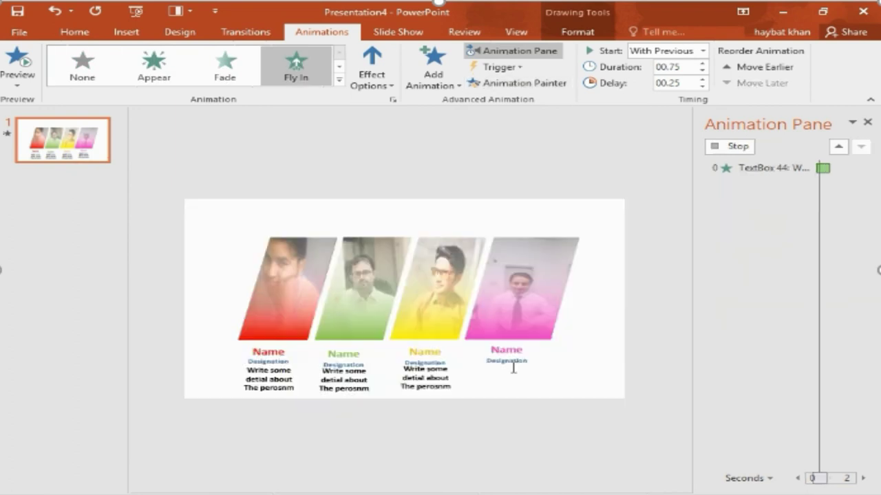
left_click(435, 363)
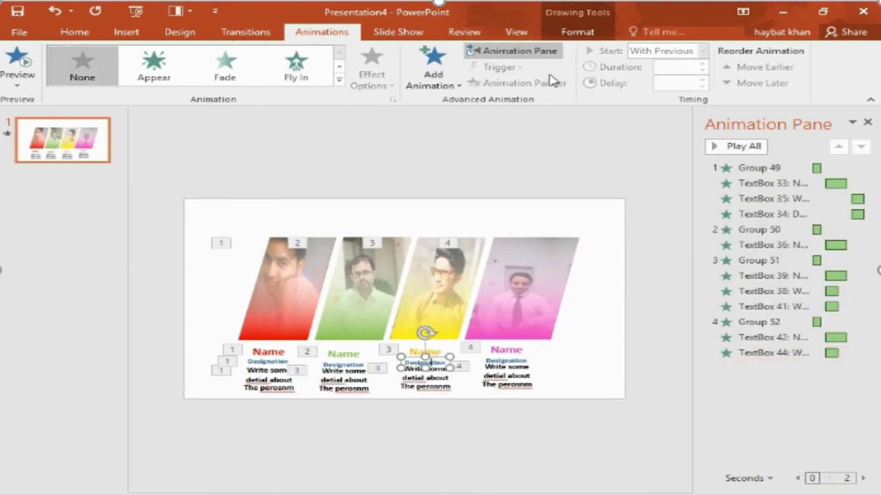
Paint the red Designation's fly-in animation onto the green Designation text
left_click(356, 362)
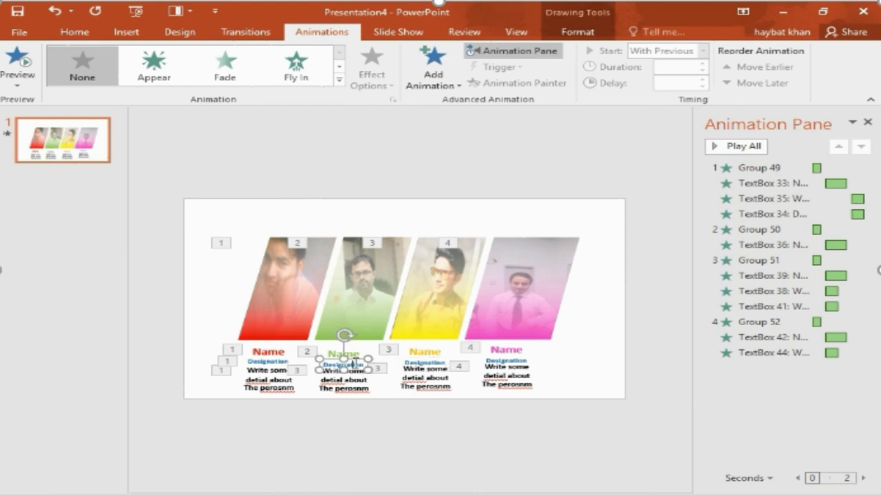
left_click(267, 363)
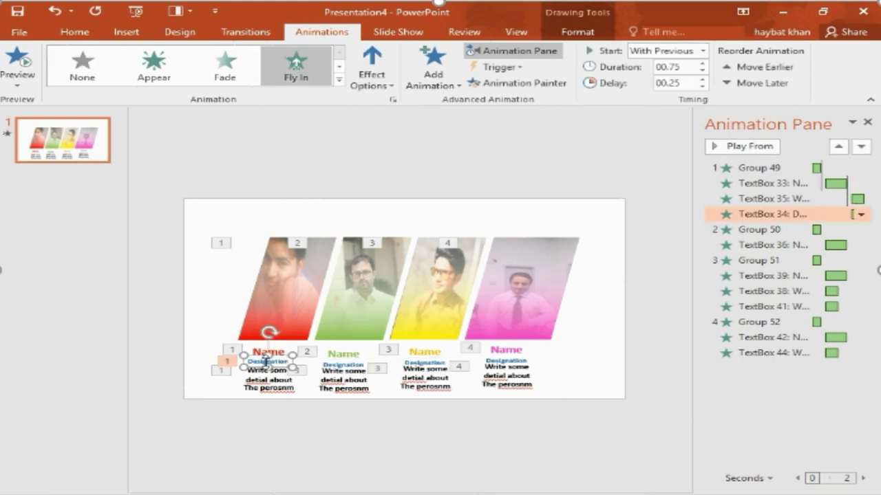
left_click(523, 83)
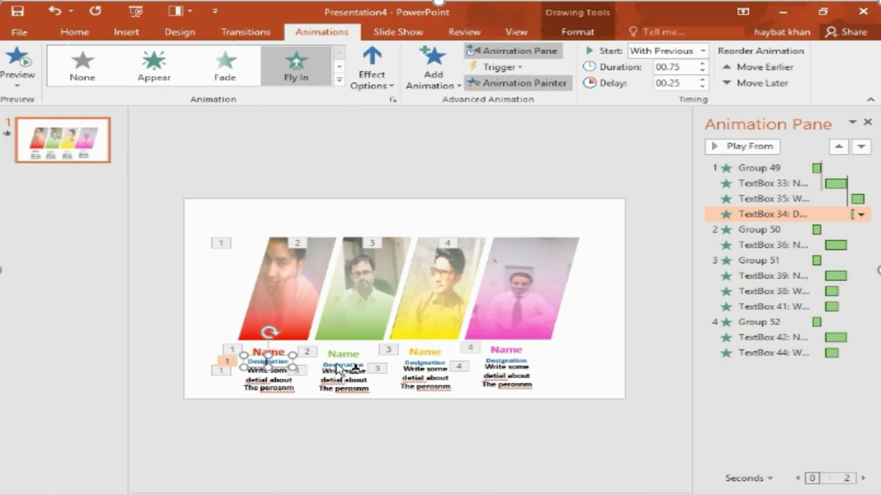
left_click(338, 369)
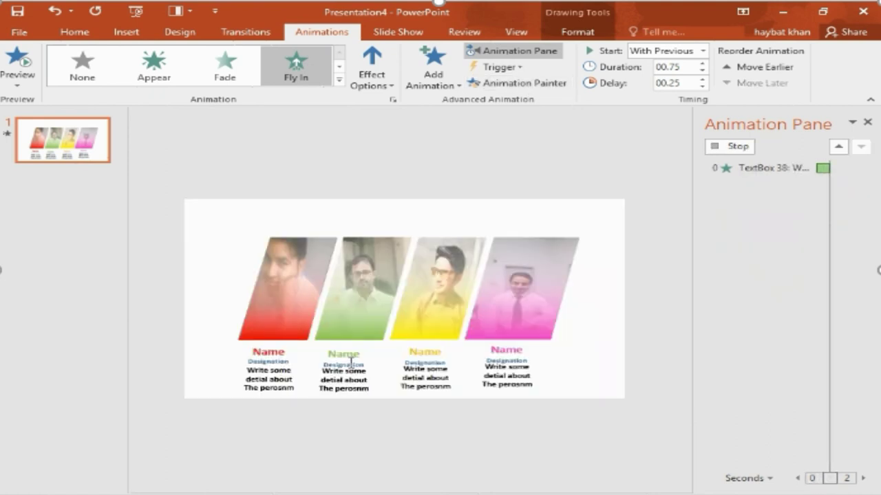
left_click(262, 360)
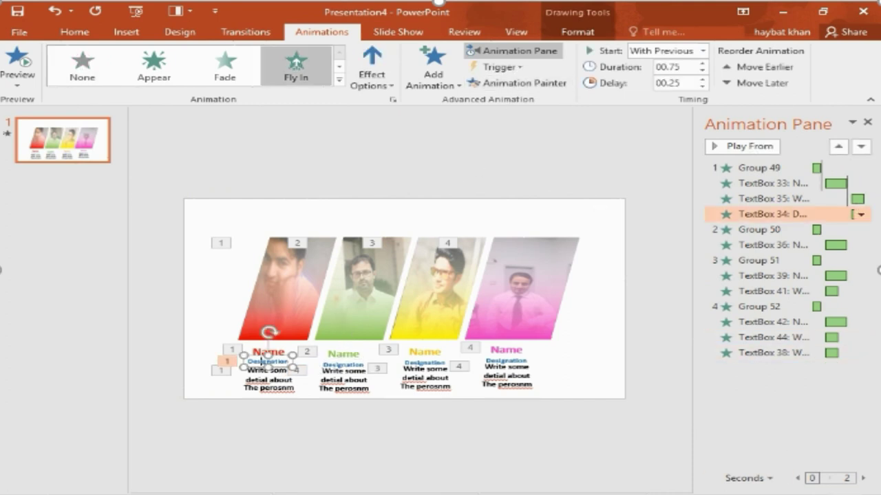
scroll(413, 489, "up", 1)
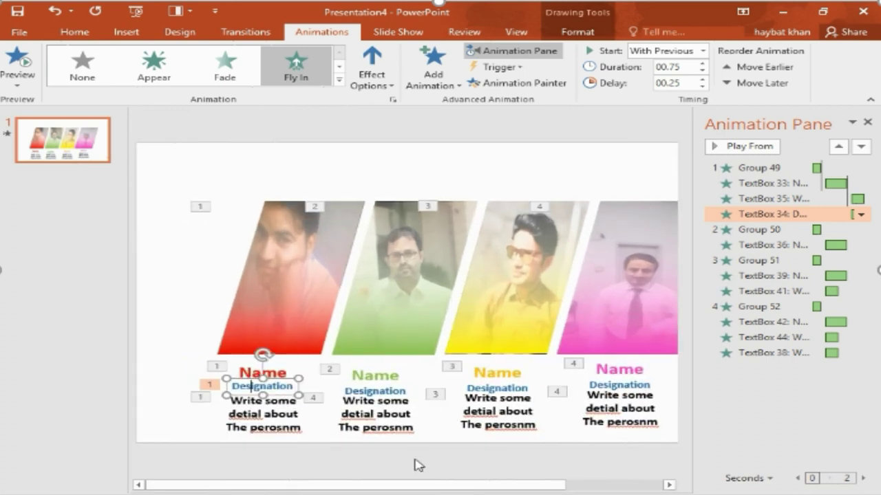
left_click(499, 86)
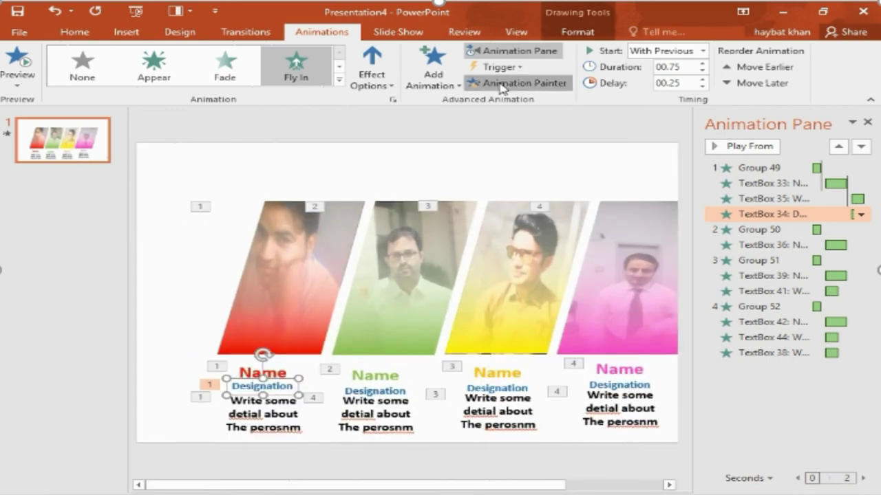
left_click(368, 389)
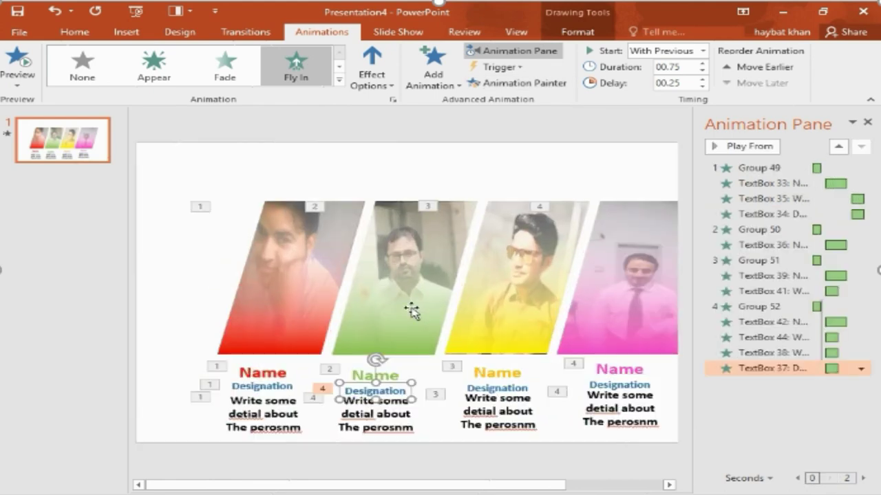
Paint the same Designation fly-in onto the yellow and pink Designation texts
left_click(511, 84)
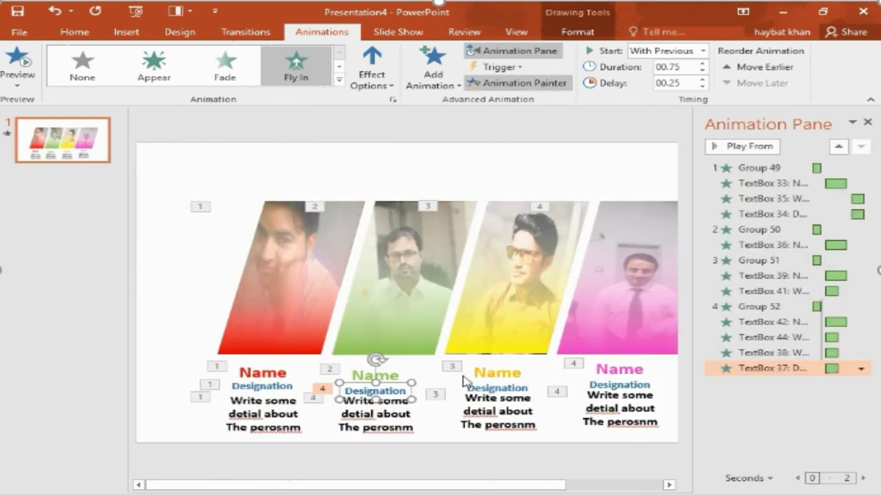
left_click(493, 388)
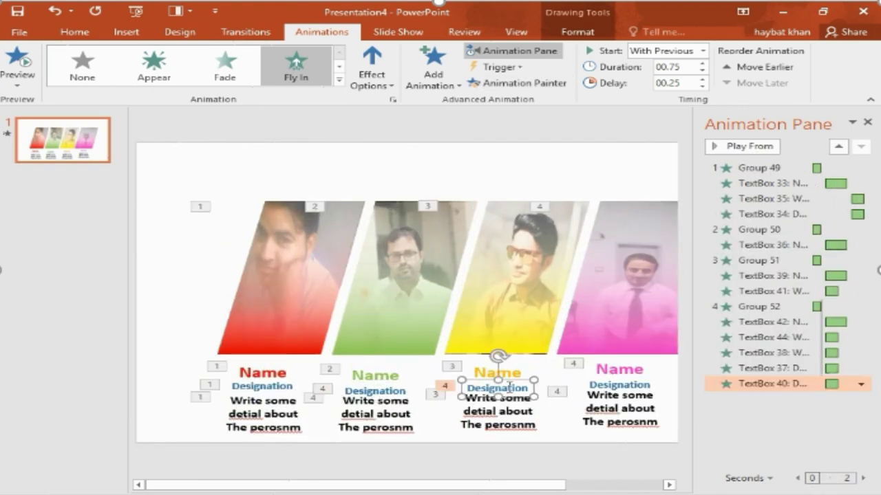
left_click(530, 83)
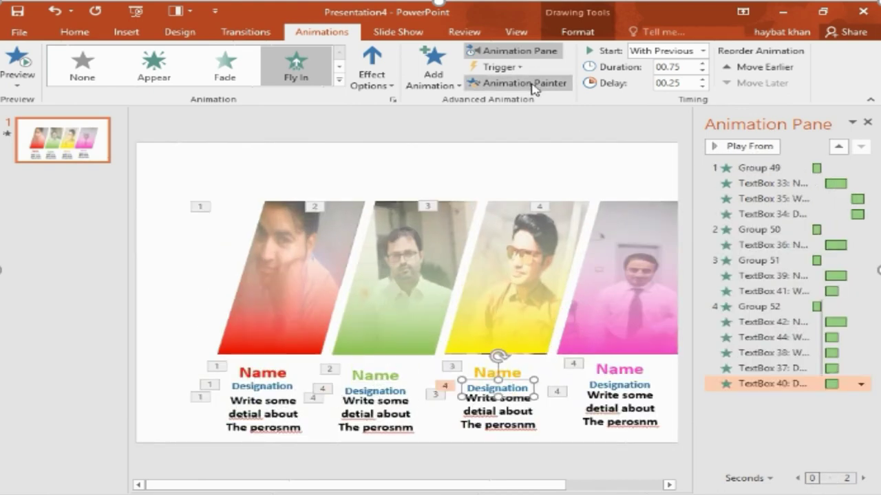
left_click(626, 386)
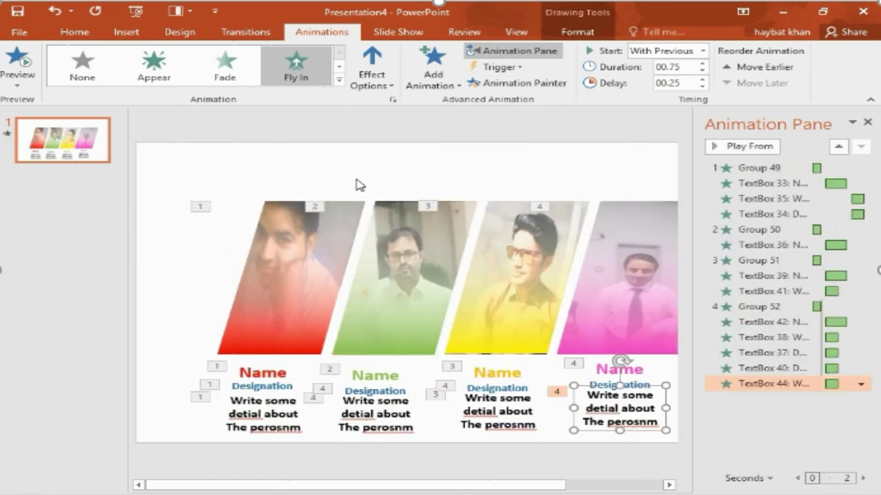
left_click(358, 185)
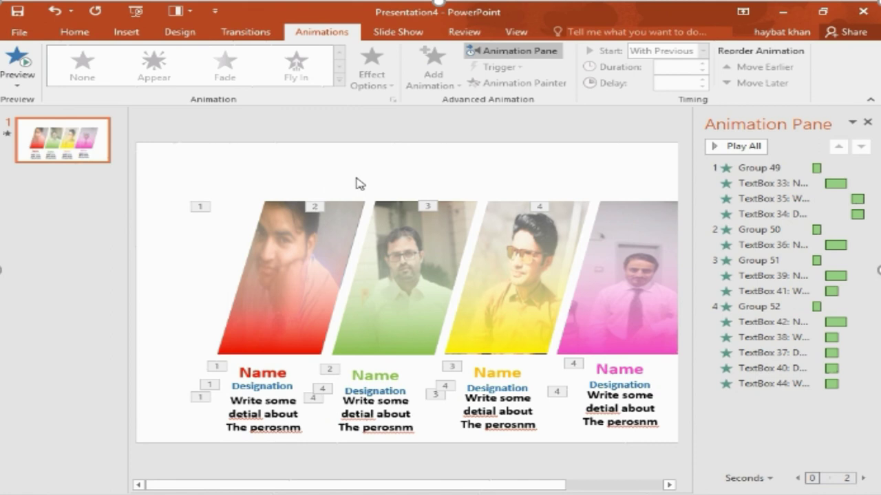
Close the Animation Pane
right_click(468, 181)
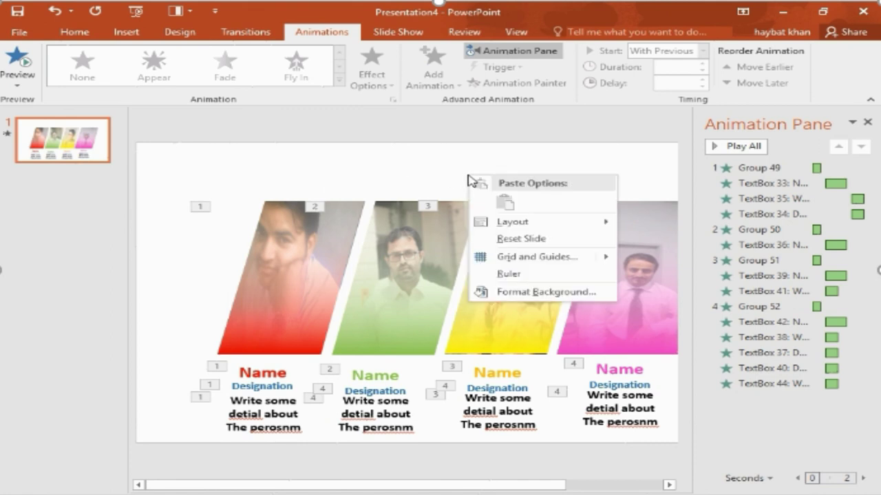
left_click(405, 150)
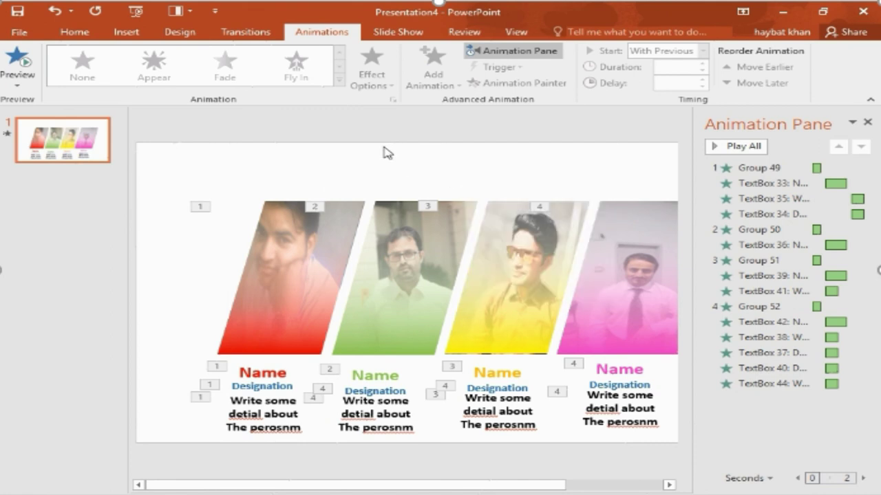
right_click(155, 159)
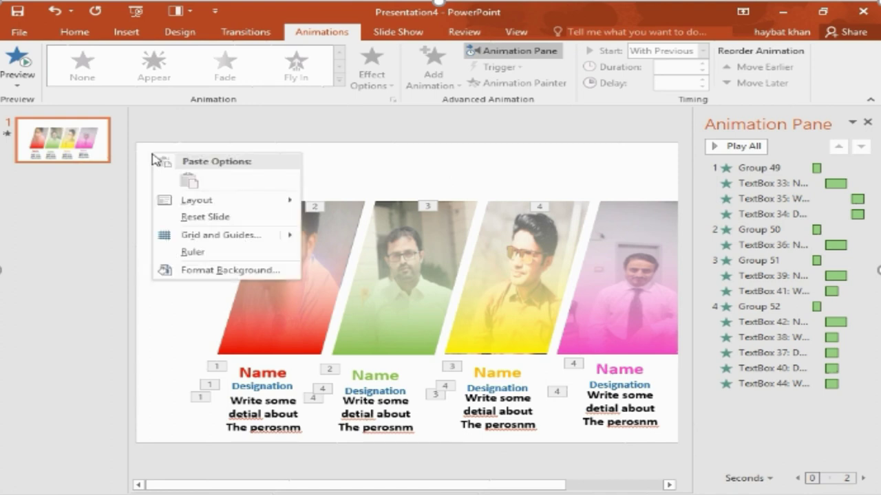
left_click(354, 175)
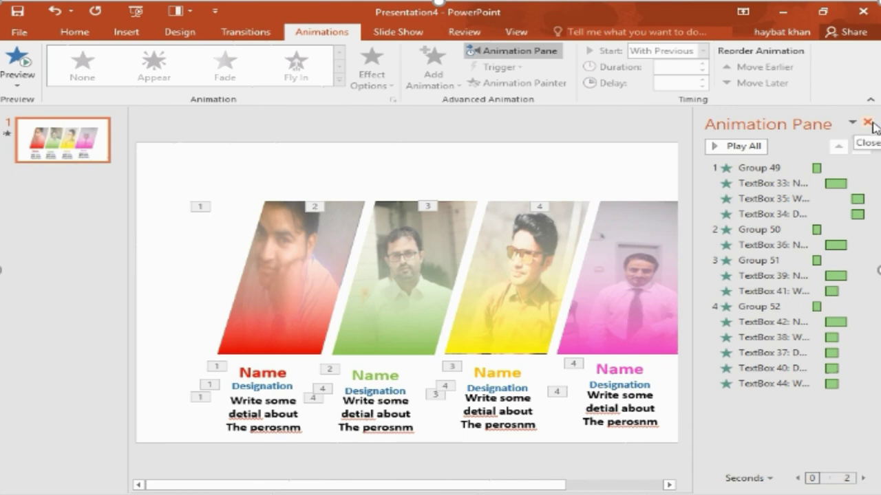
left_click(867, 123)
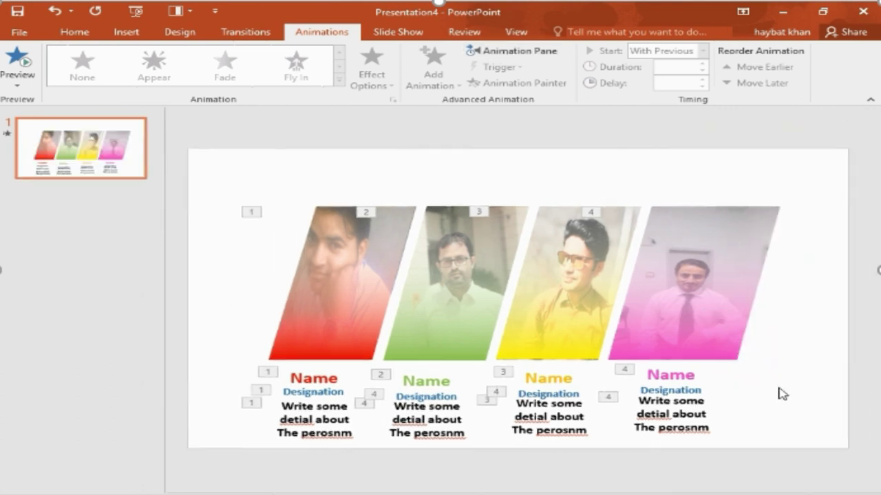
Set the slide background to a solid black fill via Format Background
right_click(779, 388)
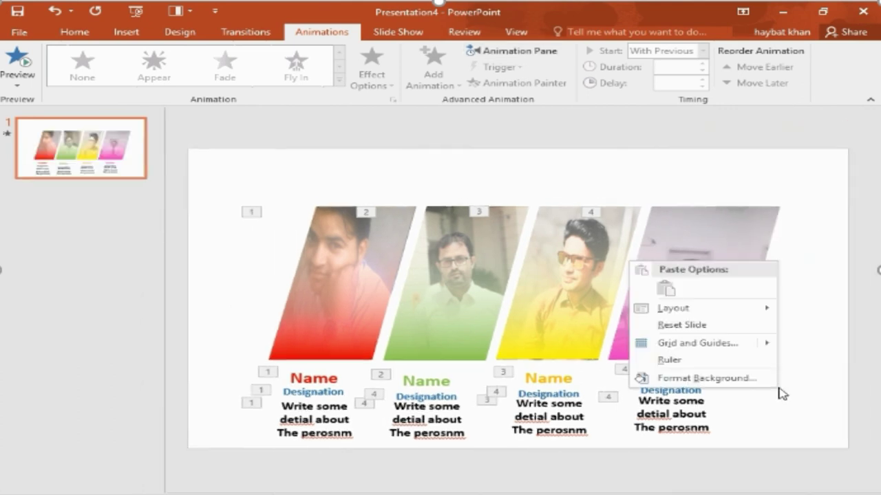
left_click(726, 377)
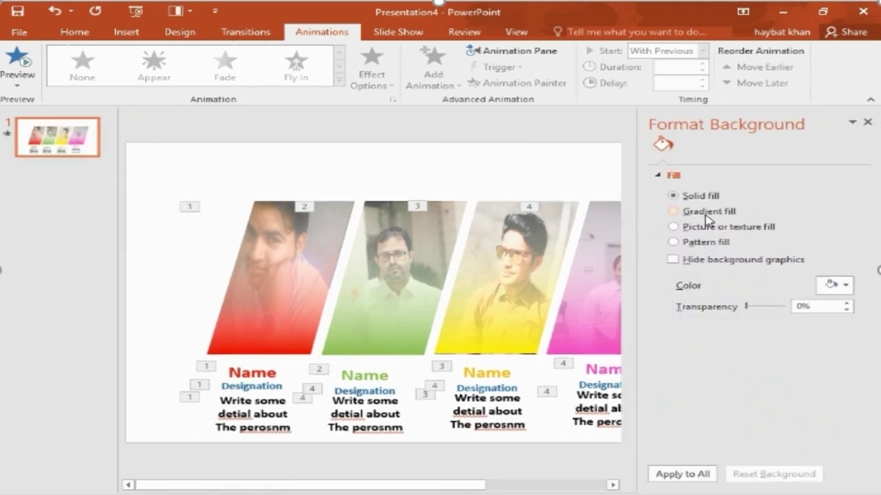
left_click(844, 286)
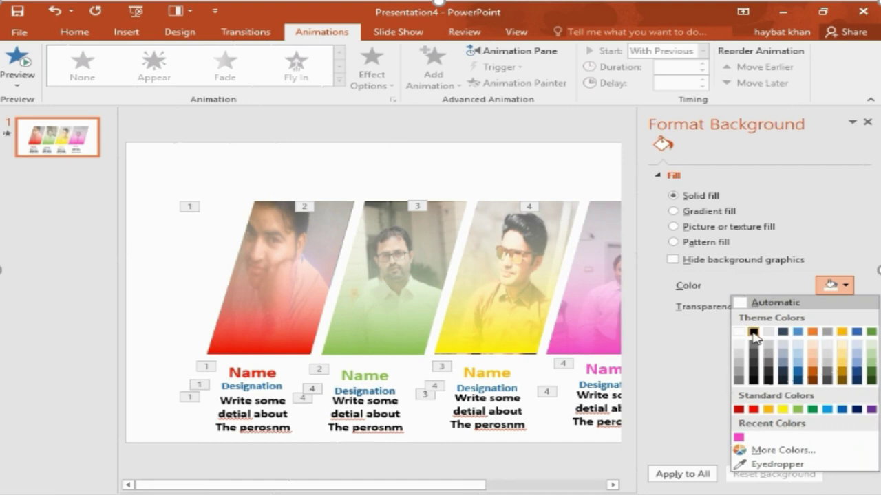
left_click(754, 333)
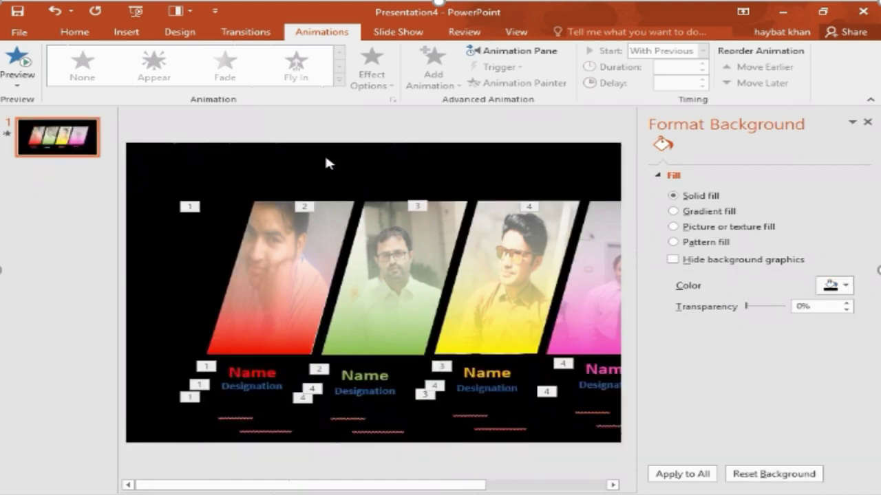